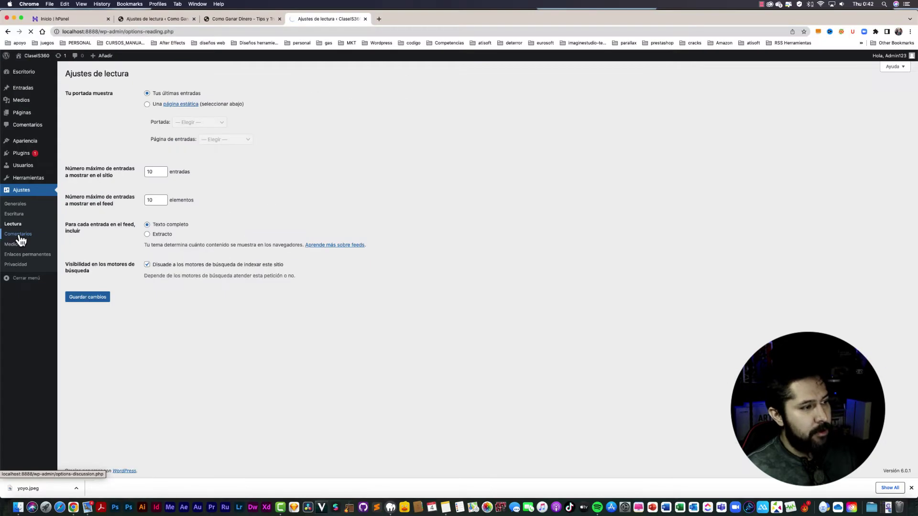
# - Open the comment settings and review the default post settings and the other comment settings
pyautogui.click(80, 330)
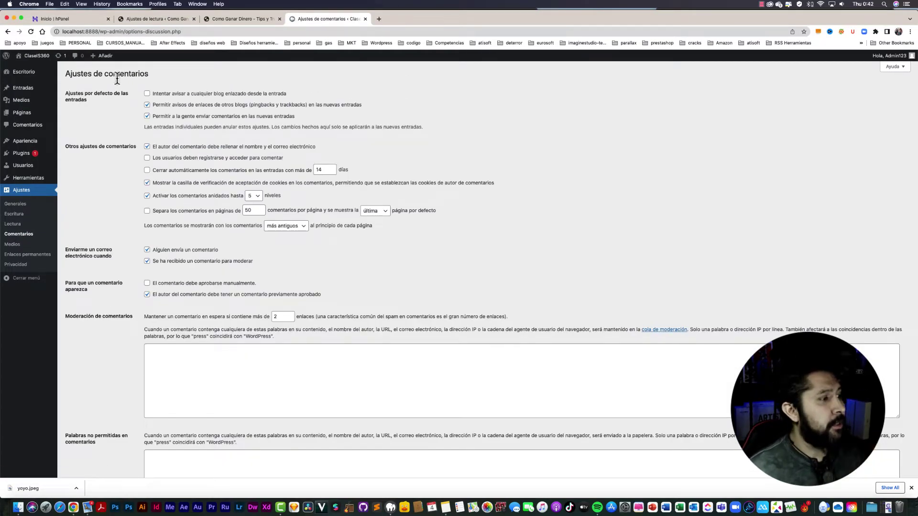
pyautogui.moveTo(51, 79)
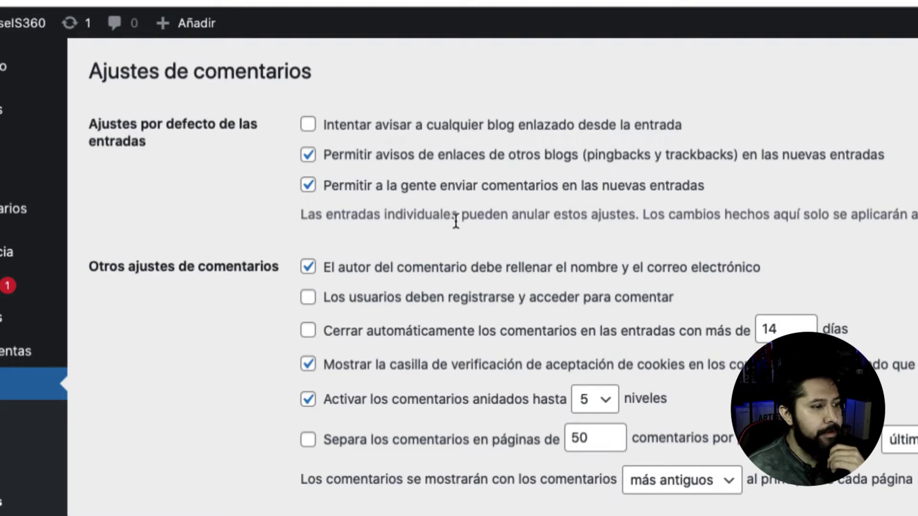
pyautogui.scroll(-5, 456, 221)
pyautogui.scroll(3, 456, 224)
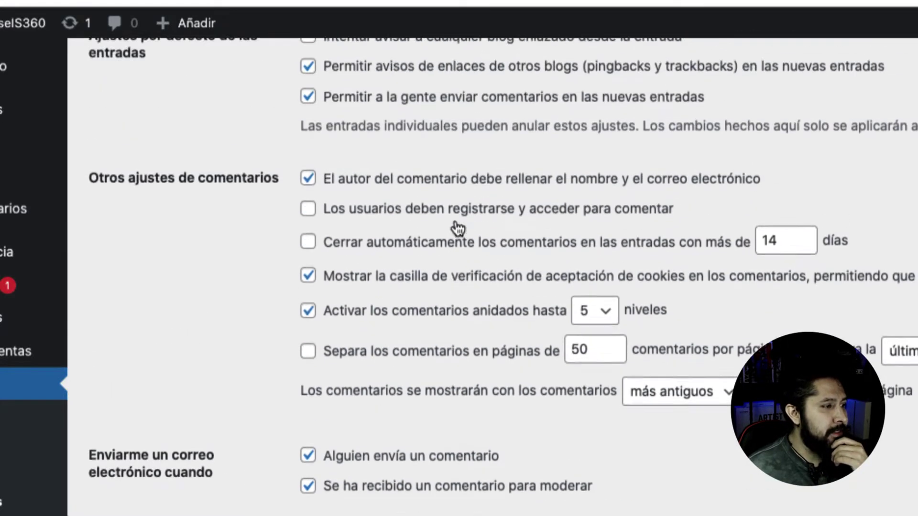
pyautogui.scroll(1, 456, 227)
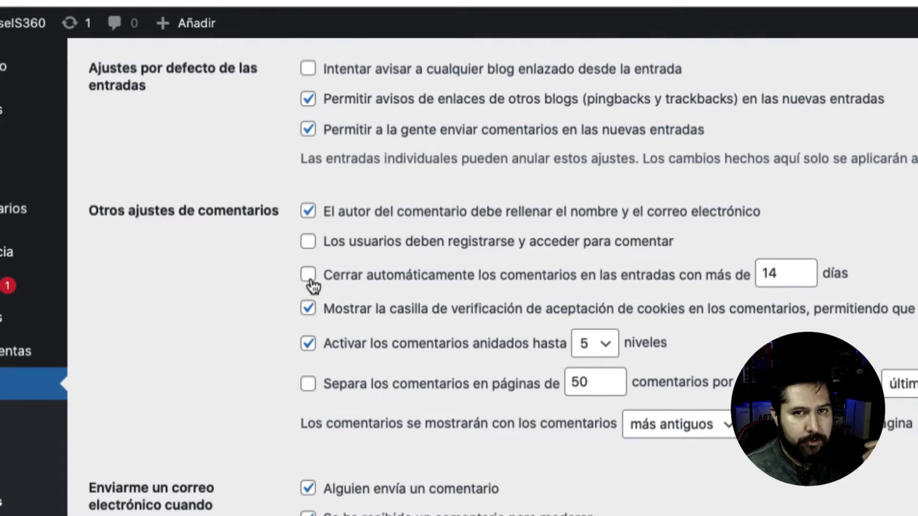
pyautogui.scroll(-3, 312, 286)
pyautogui.scroll(-1, 311, 286)
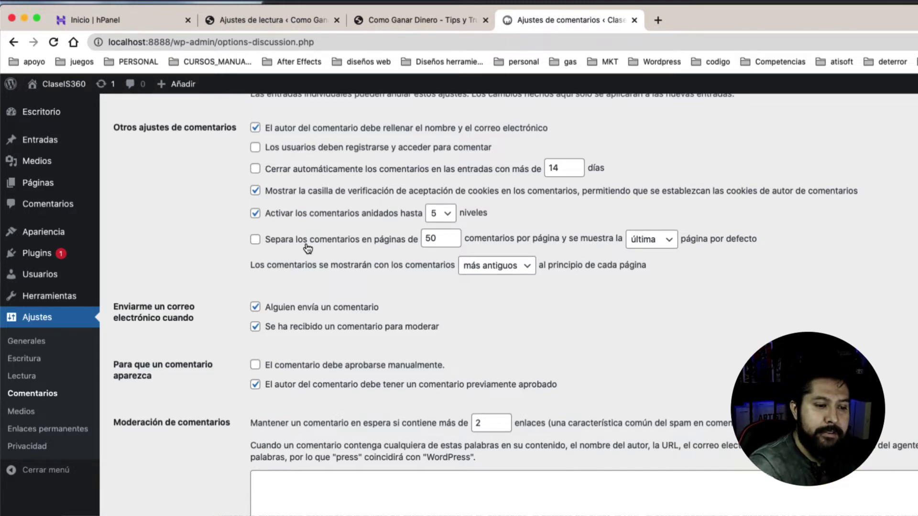
# - Examine the available choices for the default comment page and the comment display order
pyautogui.click(672, 243)
pyautogui.click(736, 252)
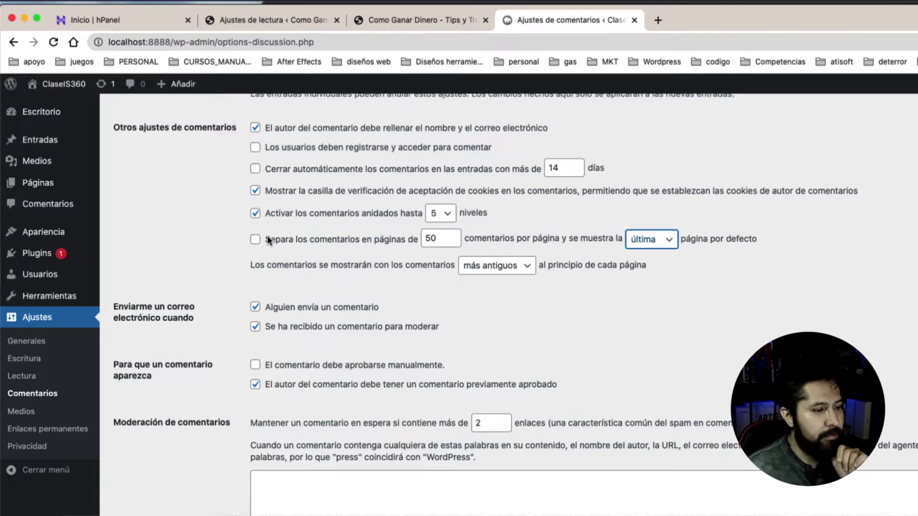
pyautogui.click(531, 267)
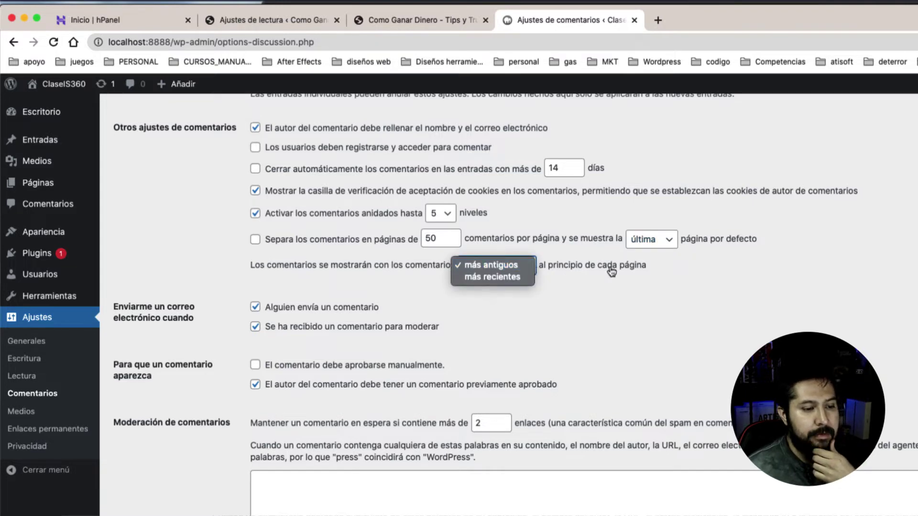
pyautogui.click(593, 270)
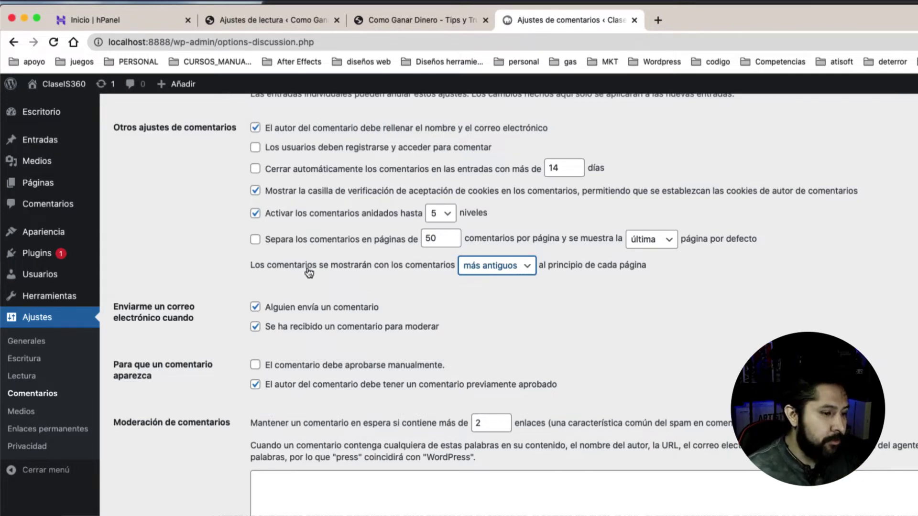
# - Set comment moderation to hold comments that contain more than 1 link
pyautogui.scroll(-3, 308, 271)
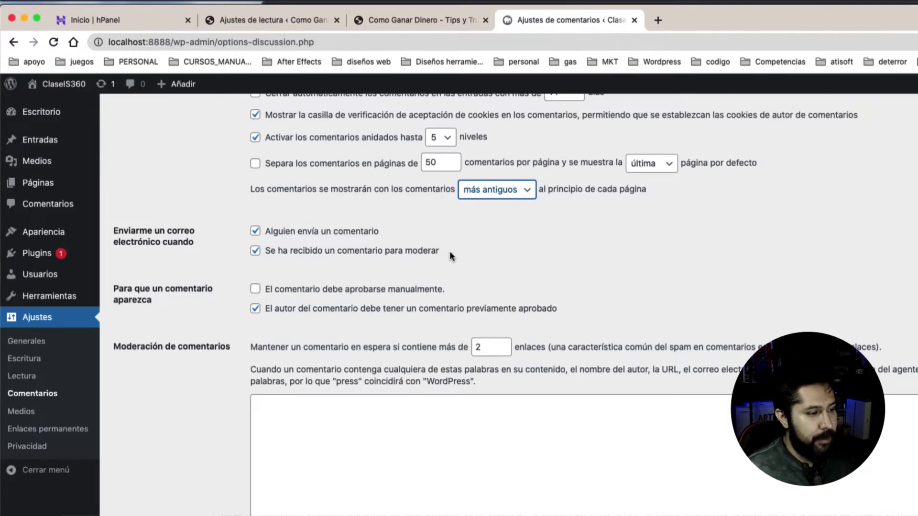
pyautogui.scroll(3, 450, 255)
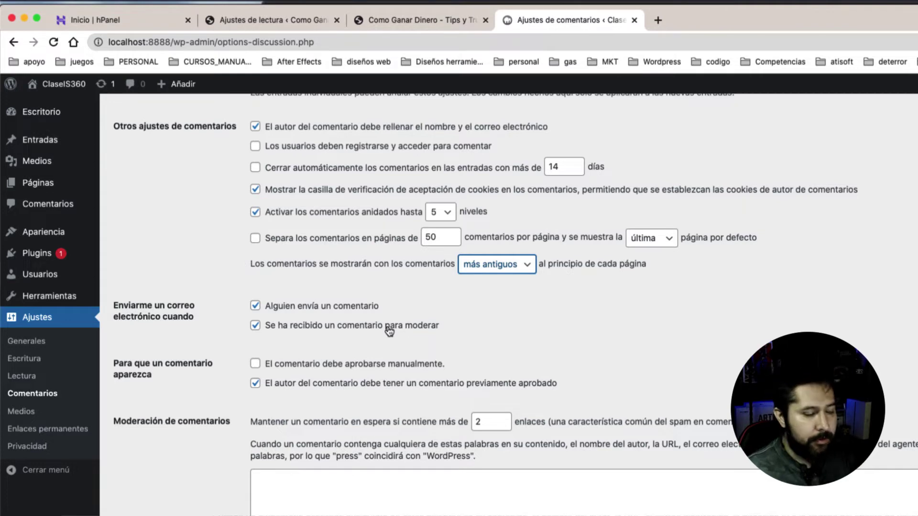
pyautogui.scroll(-4, 388, 330)
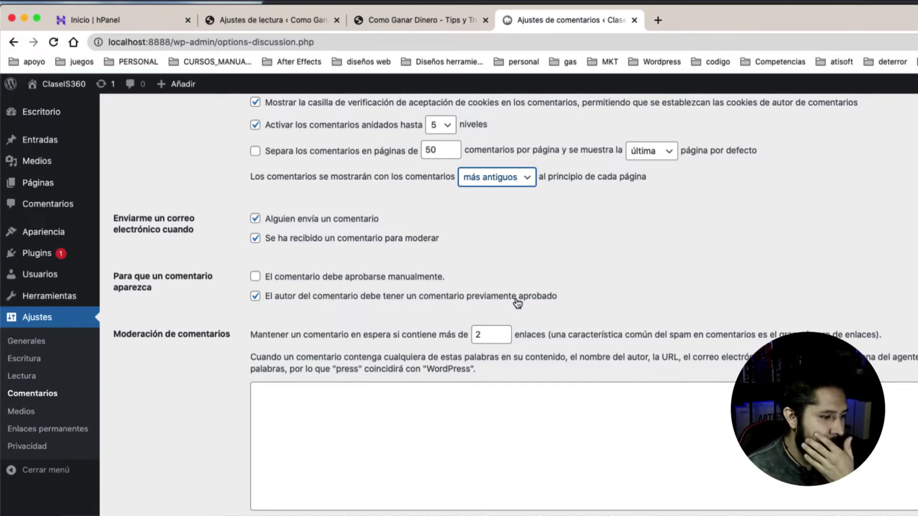
pyautogui.scroll(-5, 517, 302)
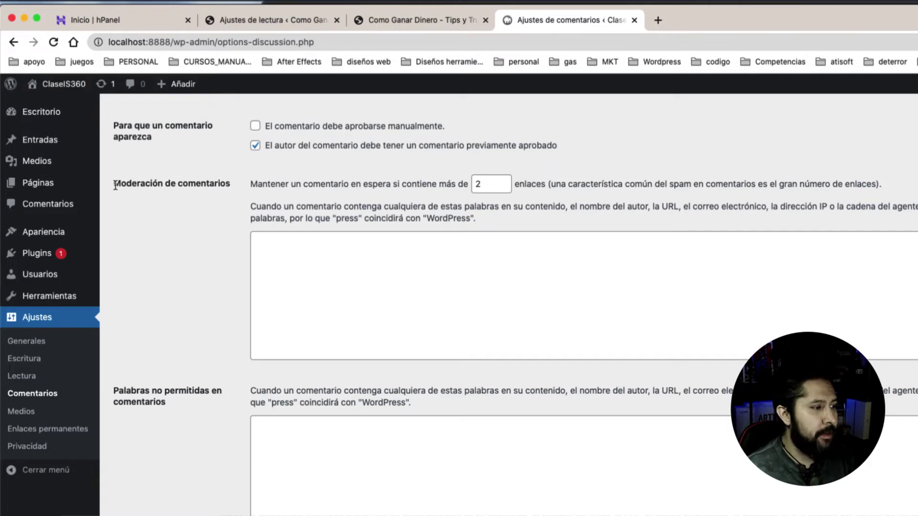
pyautogui.moveTo(113, 183); pyautogui.dragTo(210, 193)
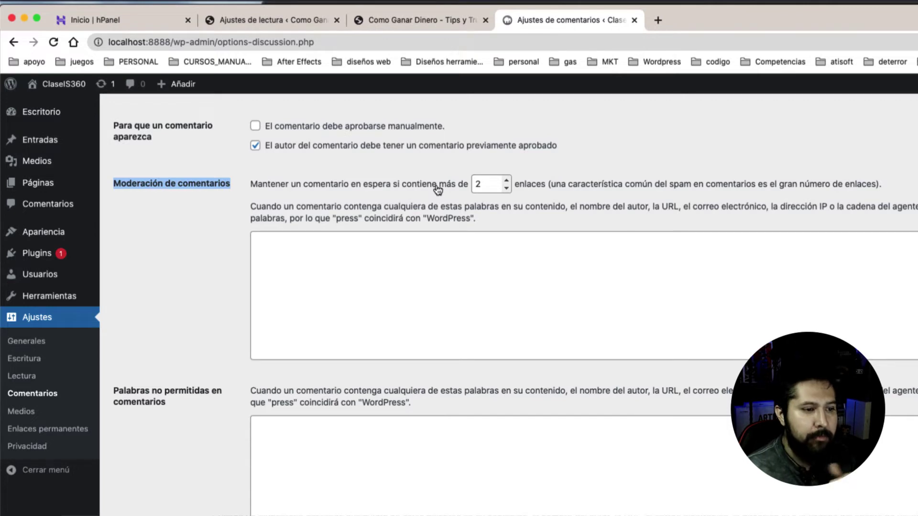
pyautogui.click(505, 189)
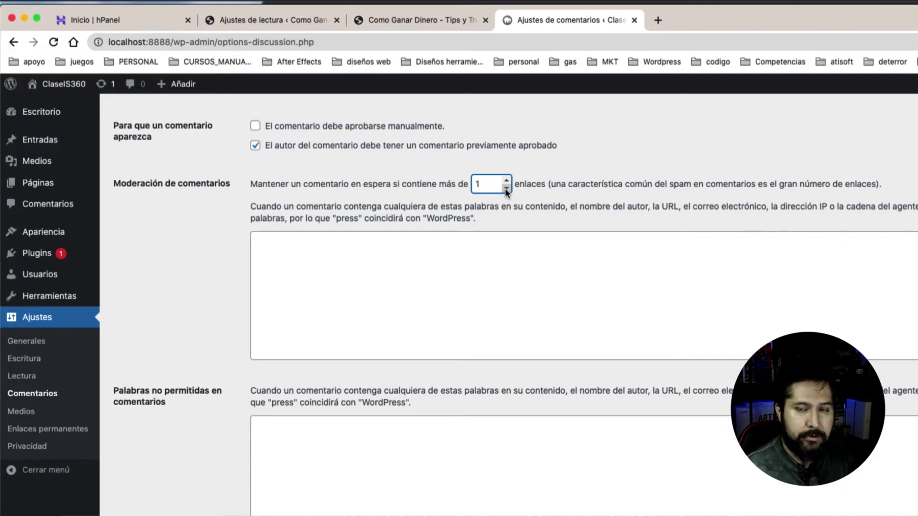
# - Examine the word lists for comment moderation and for disallowed words in comments
pyautogui.click(465, 248)
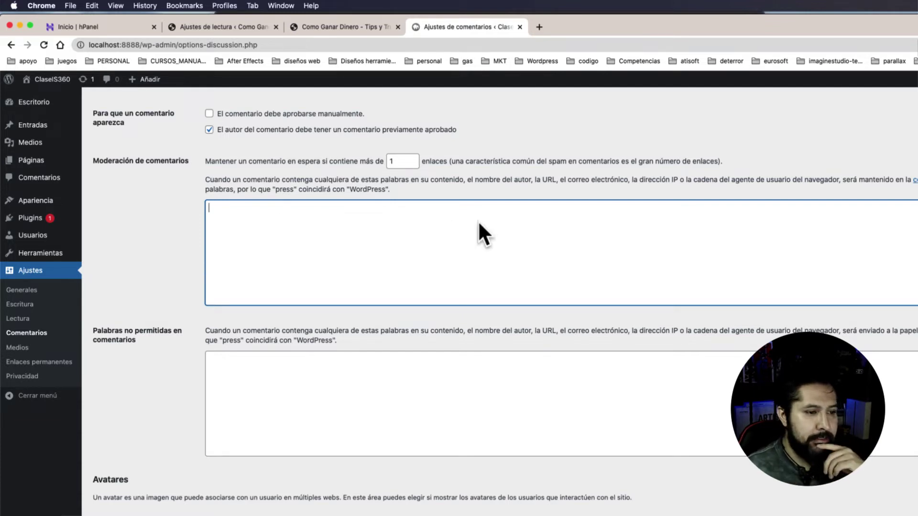
pyautogui.hscroll(1, 479, 222)
pyautogui.hscroll(-1, 459, 218)
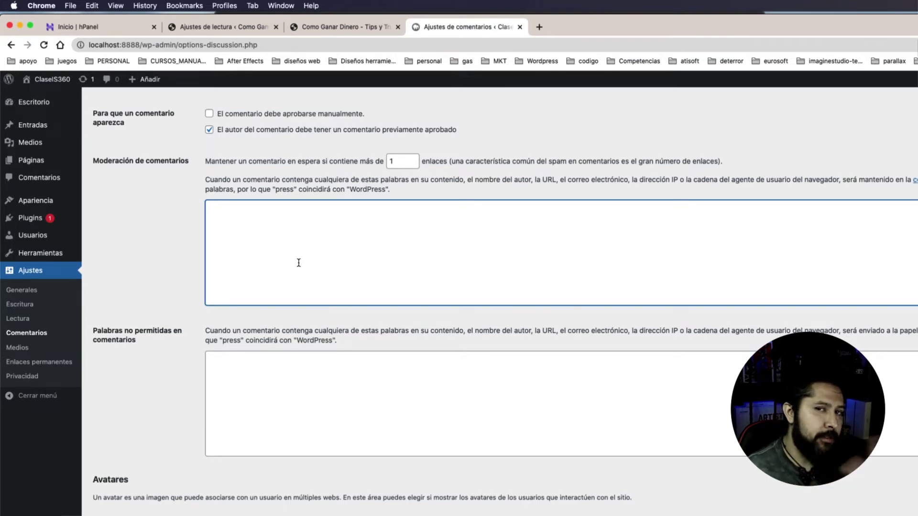
pyautogui.scroll(-3, 299, 263)
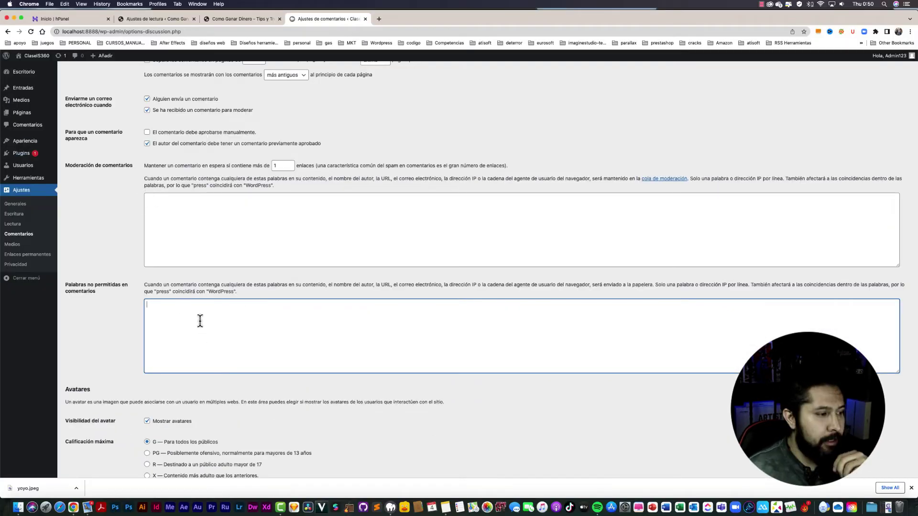
pyautogui.click(349, 281)
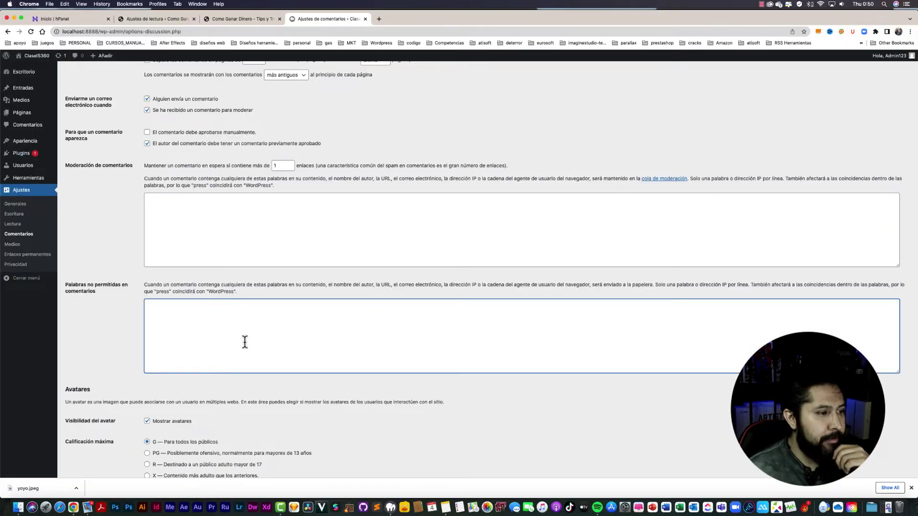
# - Set the default avatar to Wavatar (autogenerado) and save the comment settings
pyautogui.scroll(-4, 245, 342)
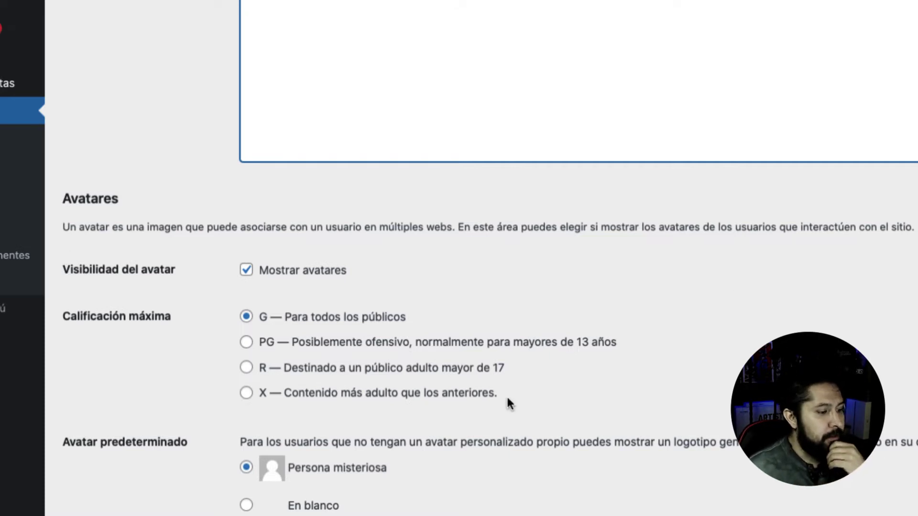
pyautogui.scroll(-5, 492, 396)
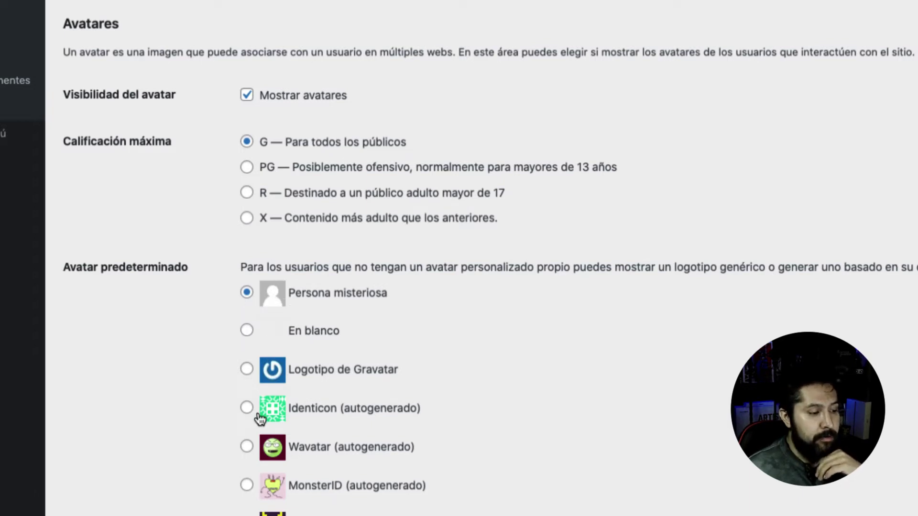
pyautogui.scroll(-4, 276, 417)
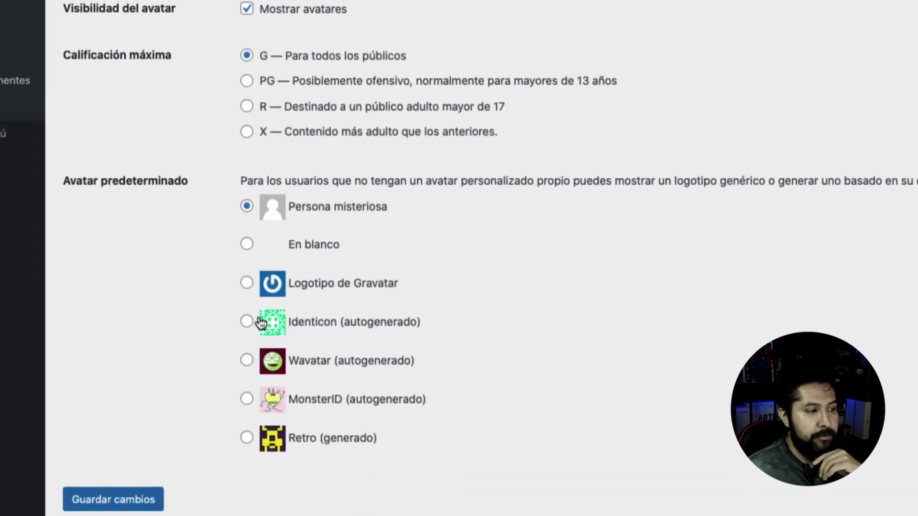
pyautogui.scroll(5, 258, 323)
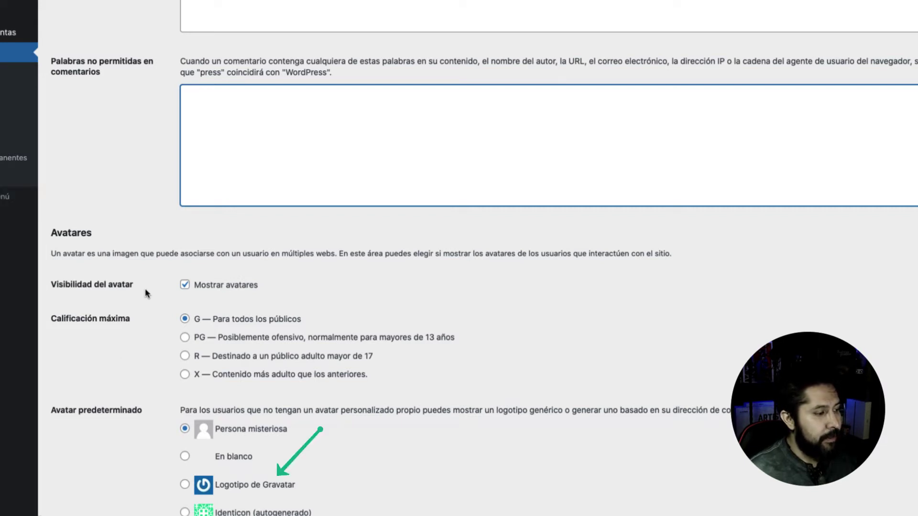
pyautogui.scroll(-5, 149, 277)
pyautogui.click(184, 362)
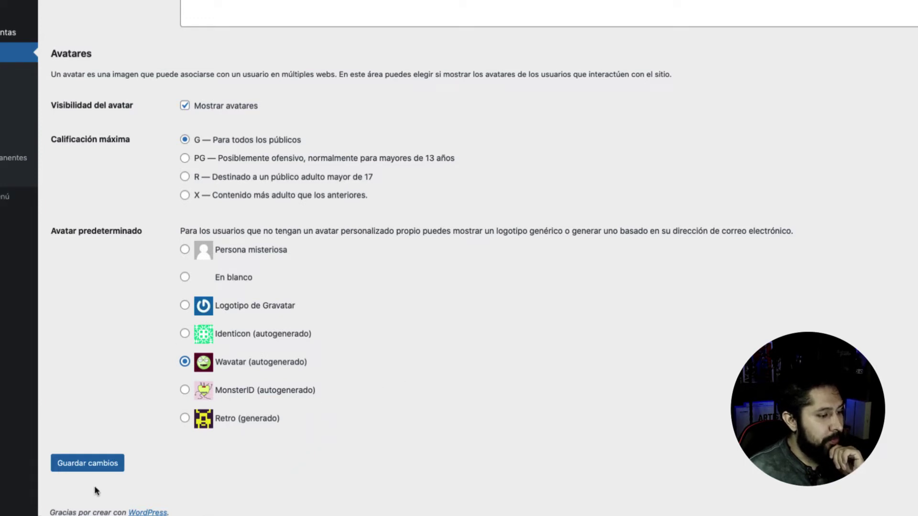
pyautogui.click(82, 465)
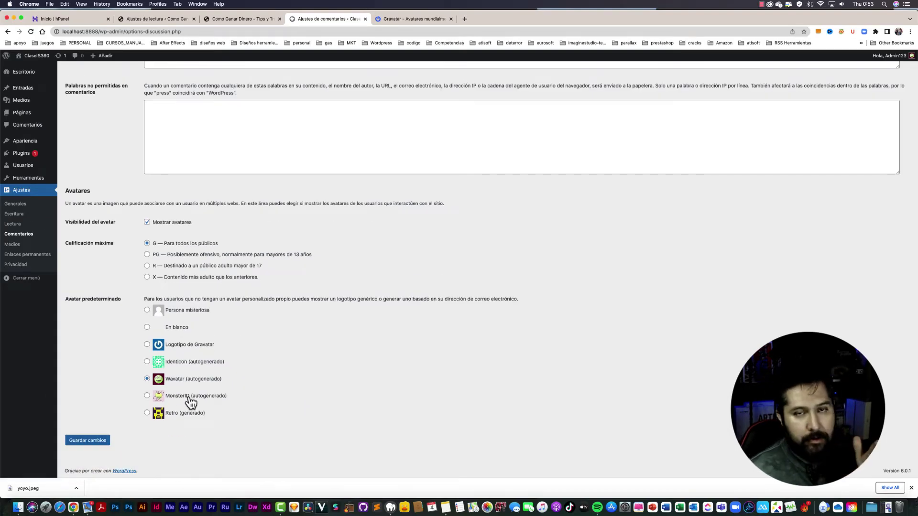
# - Switch to the Gravatar website and start creating a Gravatar to reach the account sign-up form
pyautogui.click(394, 19)
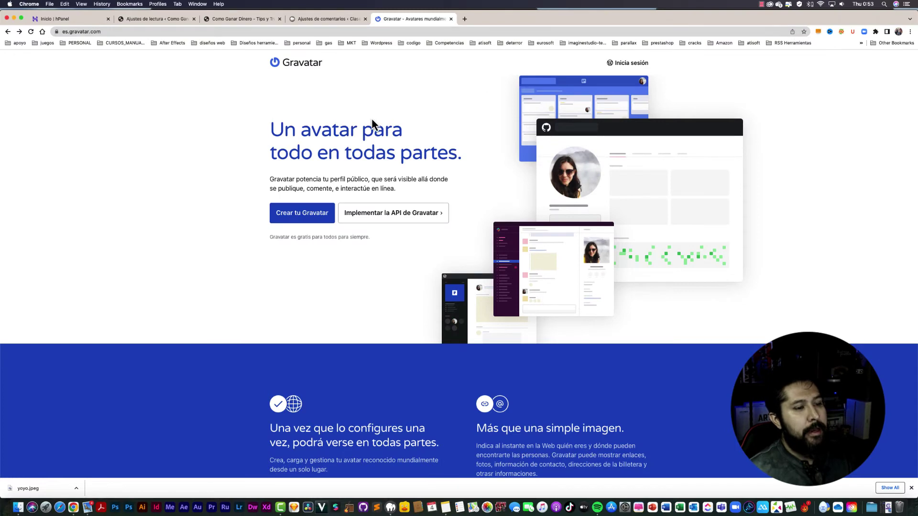
pyautogui.click(325, 19)
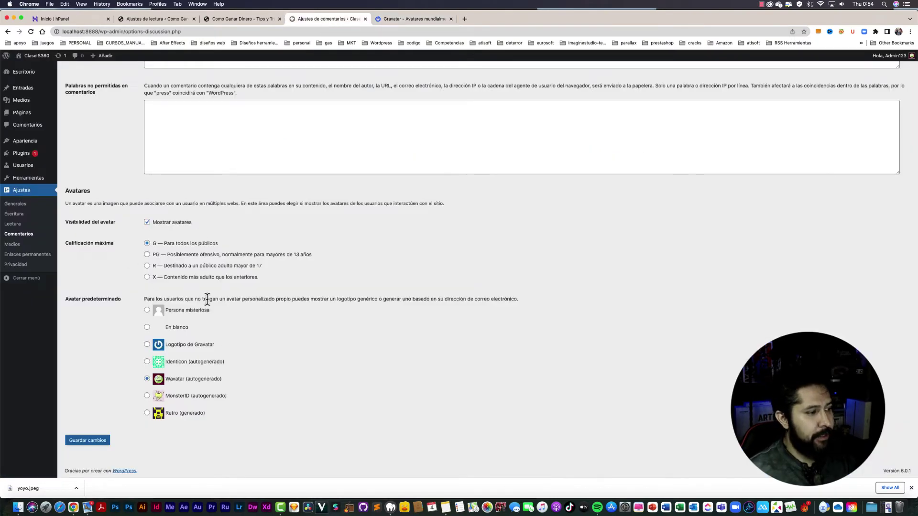
pyautogui.click(409, 19)
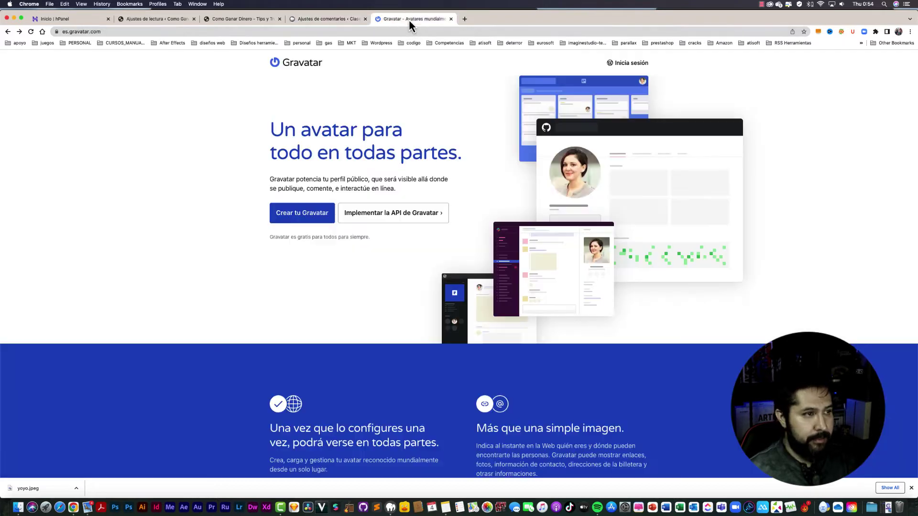
pyautogui.click(292, 220)
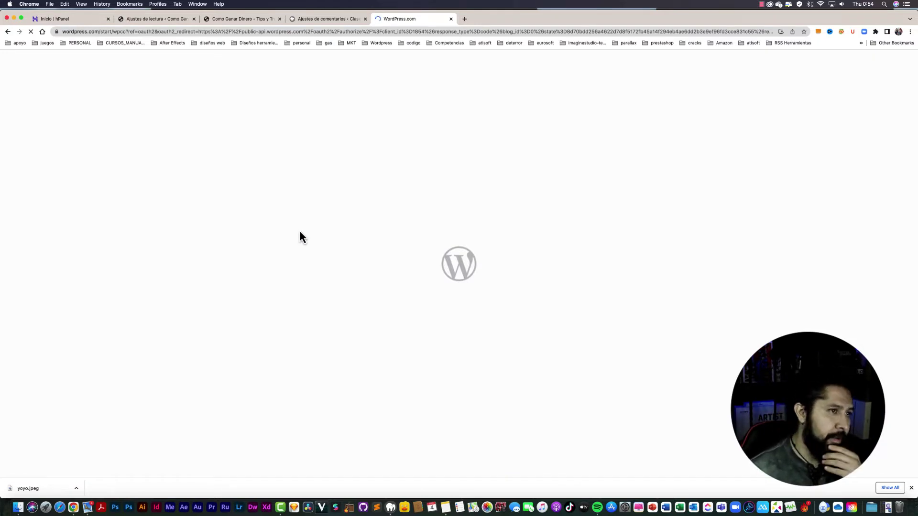
pyautogui.click(328, 24)
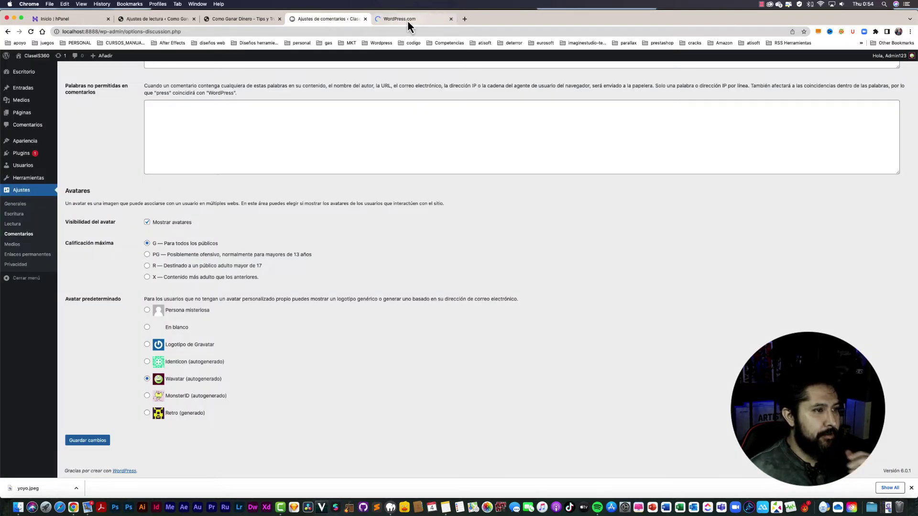
pyautogui.click(407, 20)
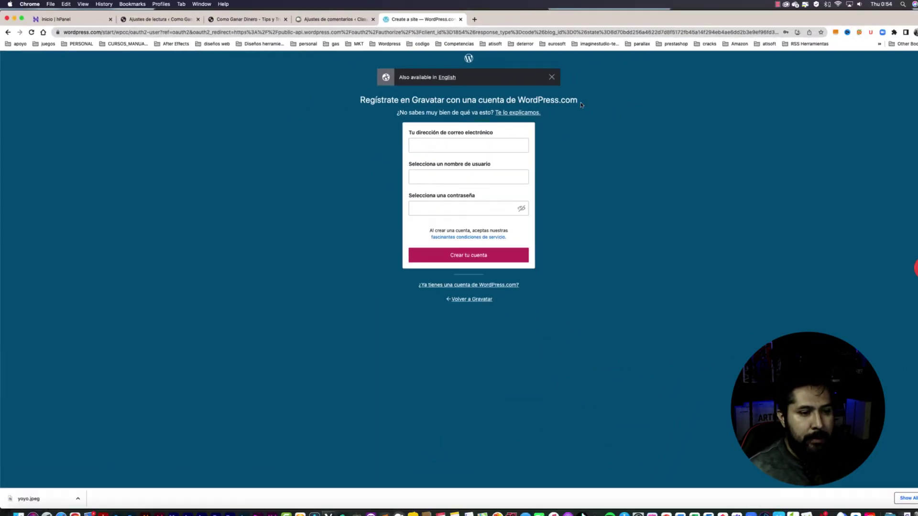
# - Fill in the e-mail address, username and password for a WordPress.com account and submit the Gravatar registration
pyautogui.click(429, 147)
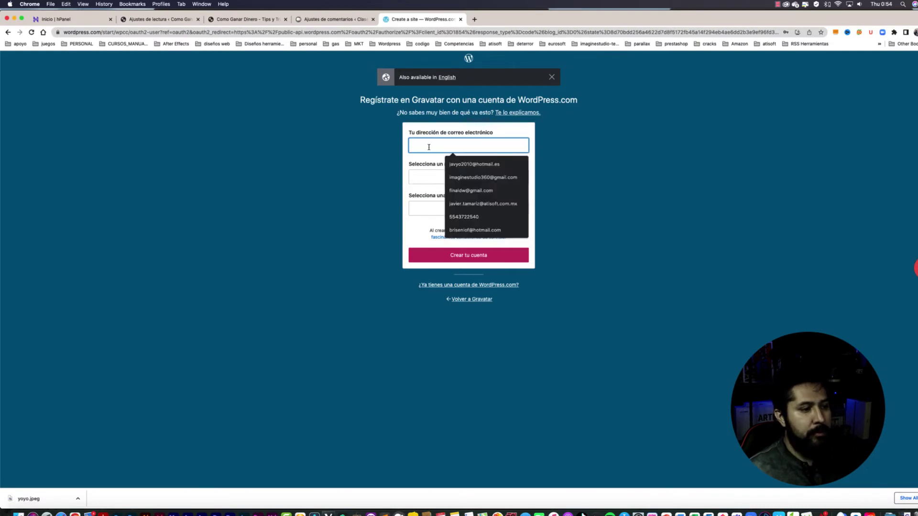
pyautogui.click(426, 181)
pyautogui.click(530, 158)
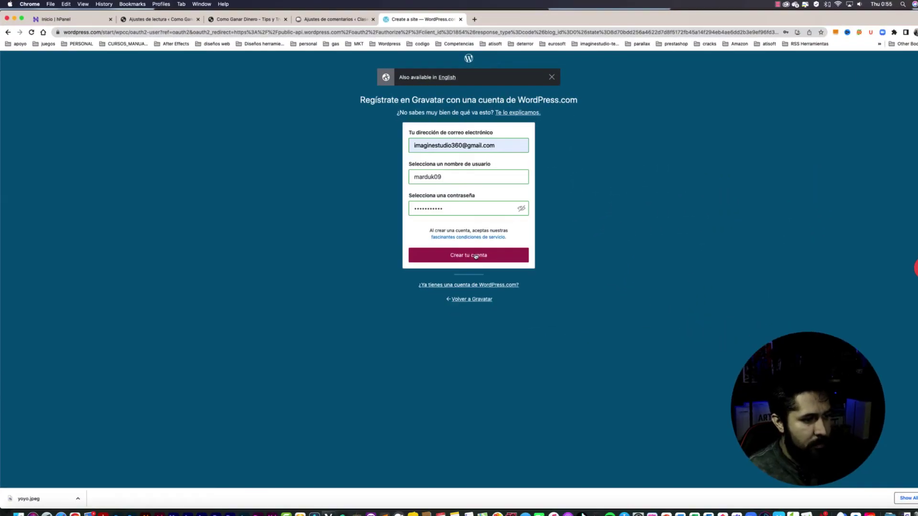
pyautogui.click(476, 256)
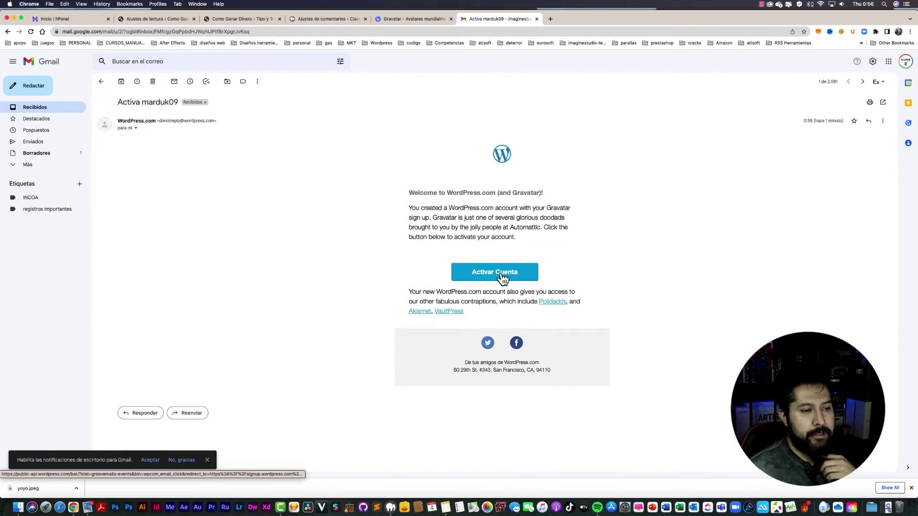
# - Activate the new account from the WordPress.com e-mail in Gmail and open its profile page
pyautogui.click(502, 278)
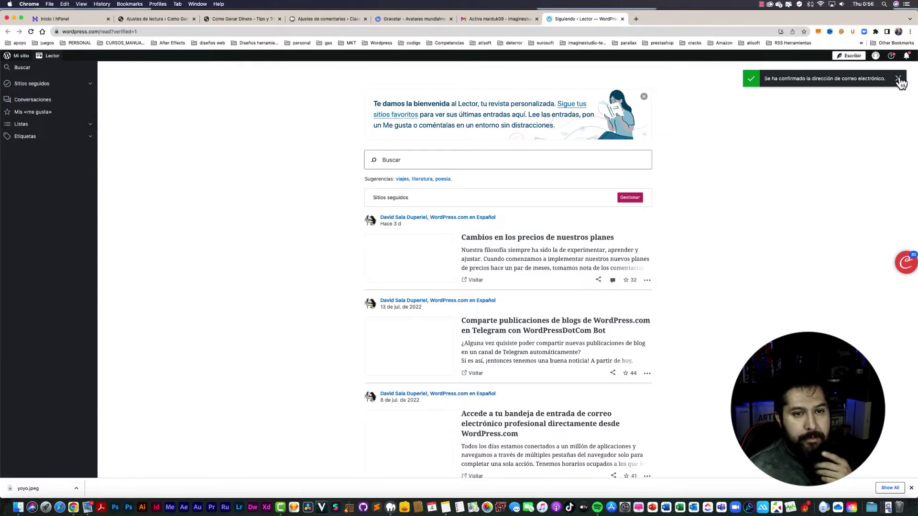
pyautogui.click(875, 56)
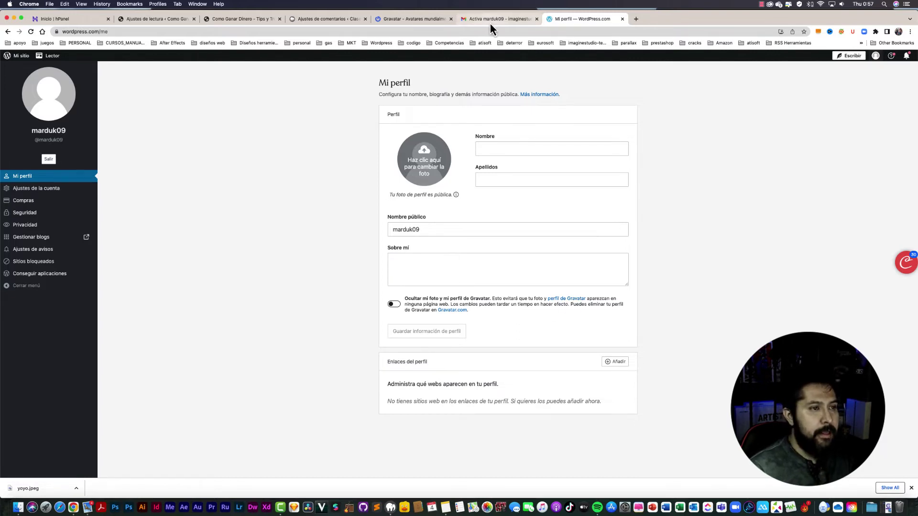
# - Check the Gravatar confirmation page and the local site's default avatar options, and return to the WordPress.com profile
pyautogui.click(419, 22)
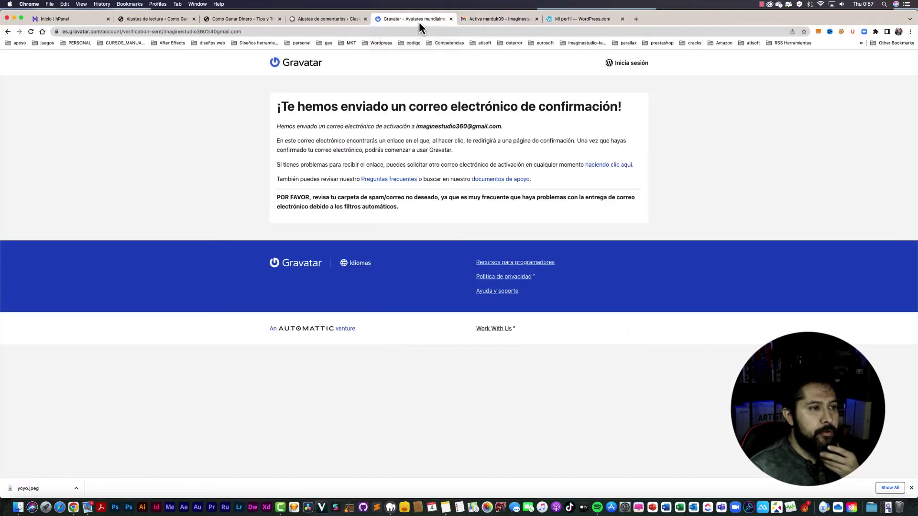
pyautogui.click(332, 21)
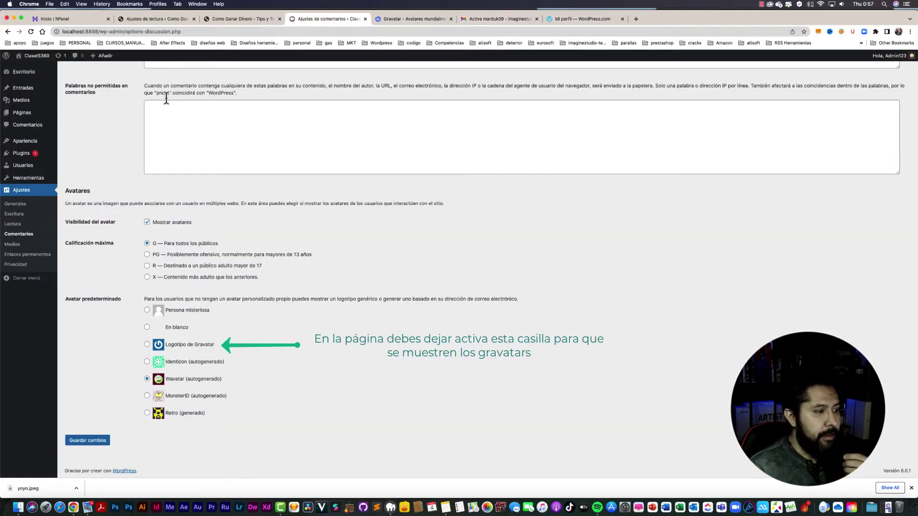
pyautogui.click(578, 21)
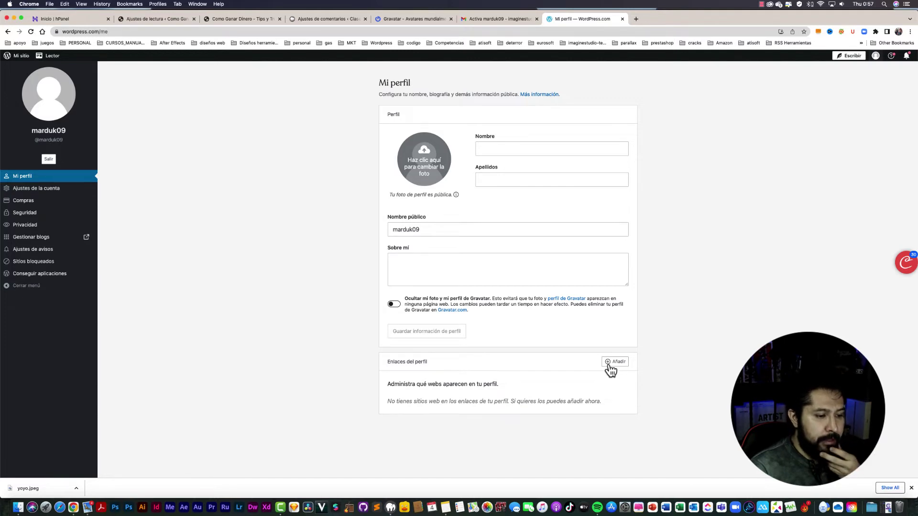
# - Review the WordPress.com account settings, including the e-mail field and colour schemes, and the privacy page, and close the profile tab
pyautogui.click(33, 192)
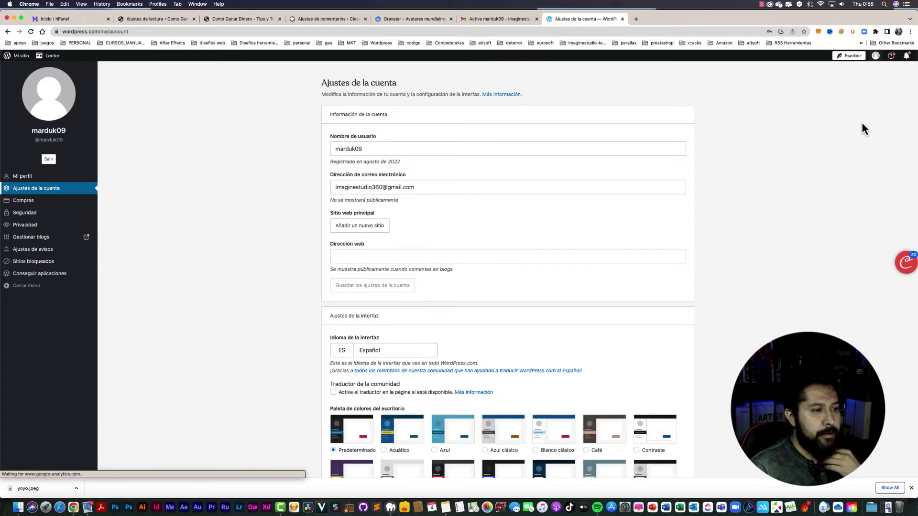
pyautogui.moveTo(451, 189); pyautogui.dragTo(283, 190)
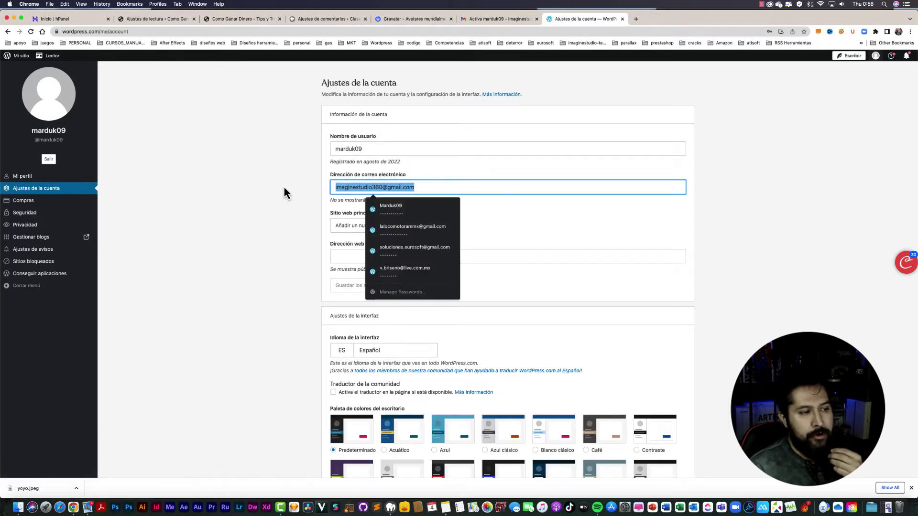
pyautogui.click(270, 168)
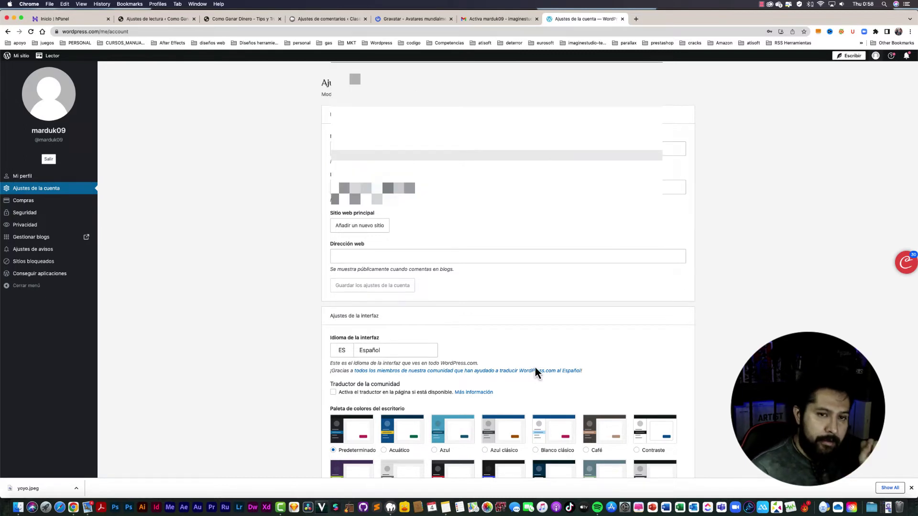
pyautogui.scroll(-5, 536, 369)
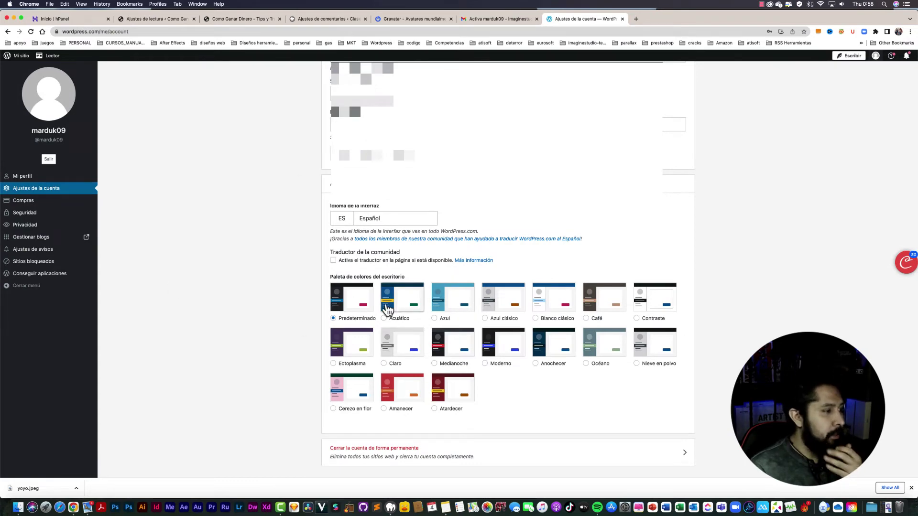
pyautogui.click(28, 225)
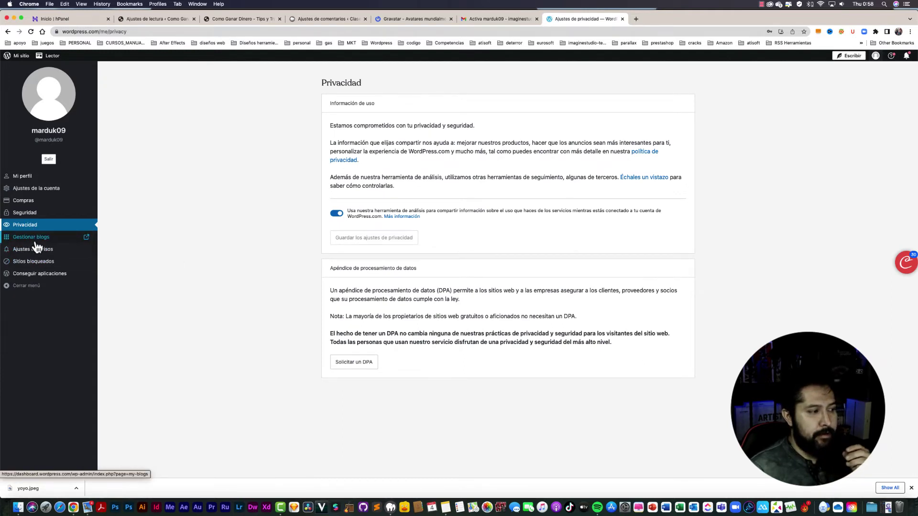
pyautogui.click(622, 18)
# - Review the local site's media settings, and examine the Día y nombre and Simple URL examples in its permalink settings
pyautogui.click(325, 19)
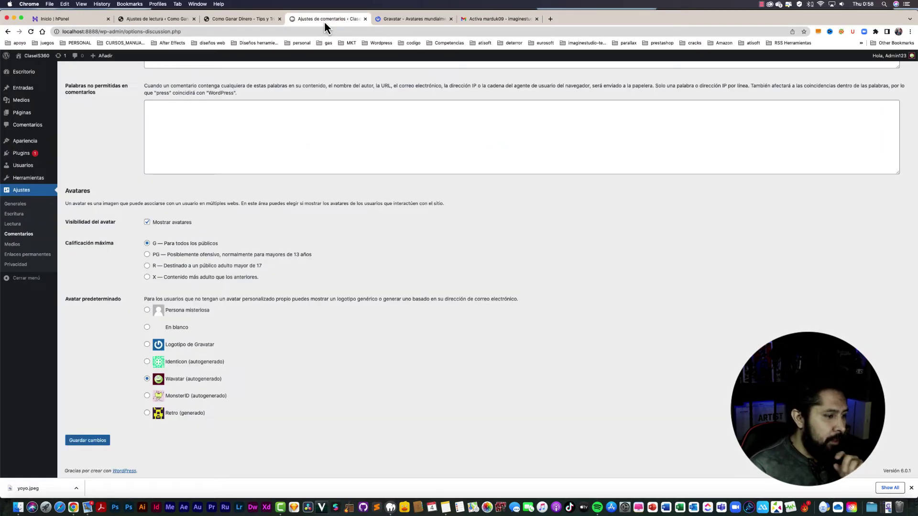
pyautogui.click(12, 245)
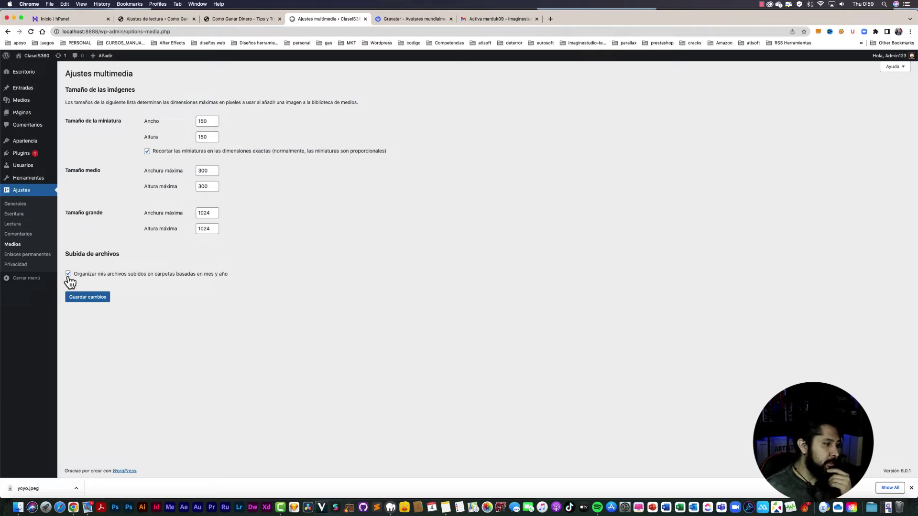
pyautogui.click(33, 258)
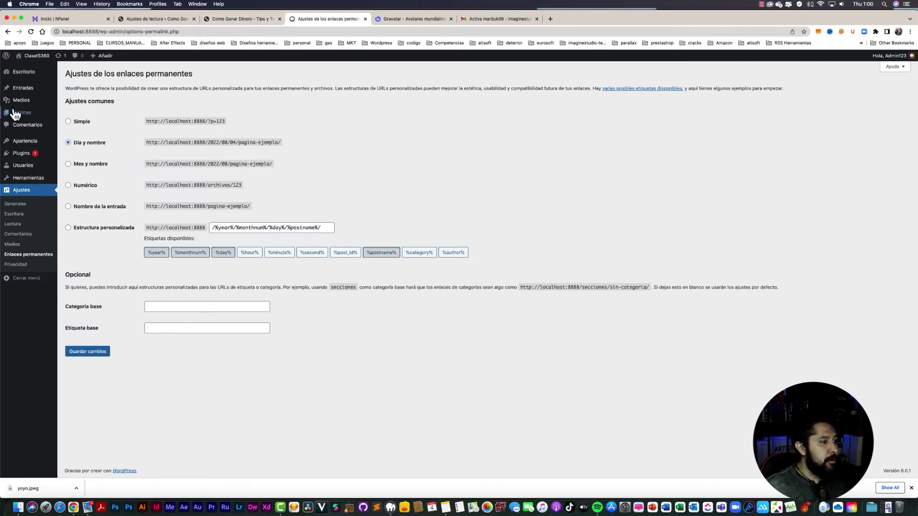
pyautogui.moveTo(21, 113)
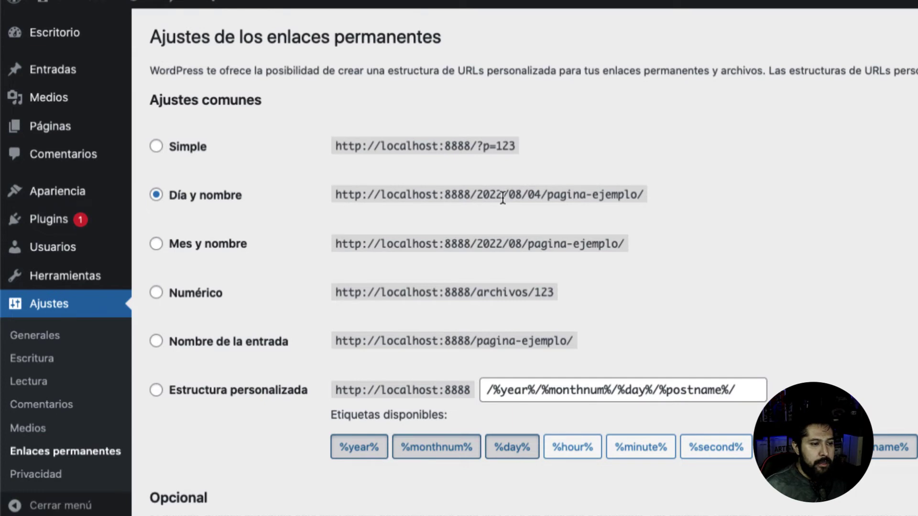
pyautogui.moveTo(476, 199); pyautogui.dragTo(637, 197)
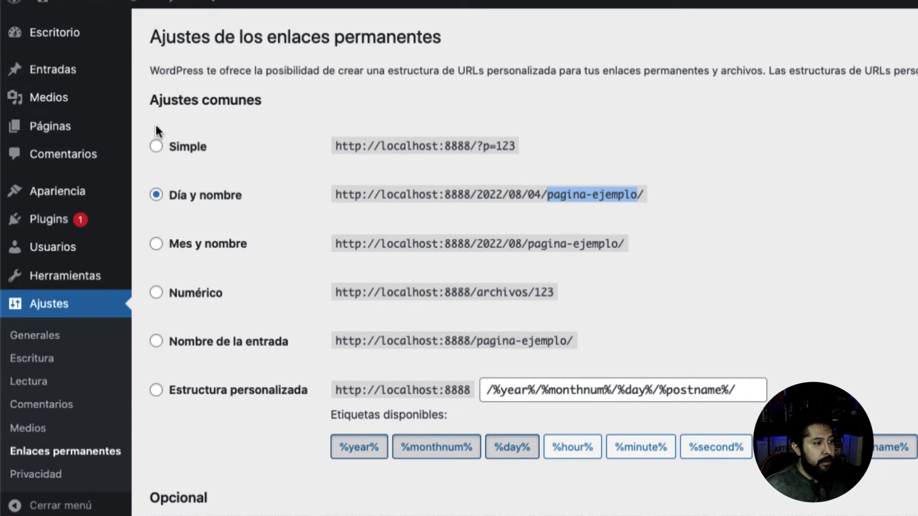
pyautogui.moveTo(477, 147); pyautogui.dragTo(509, 149)
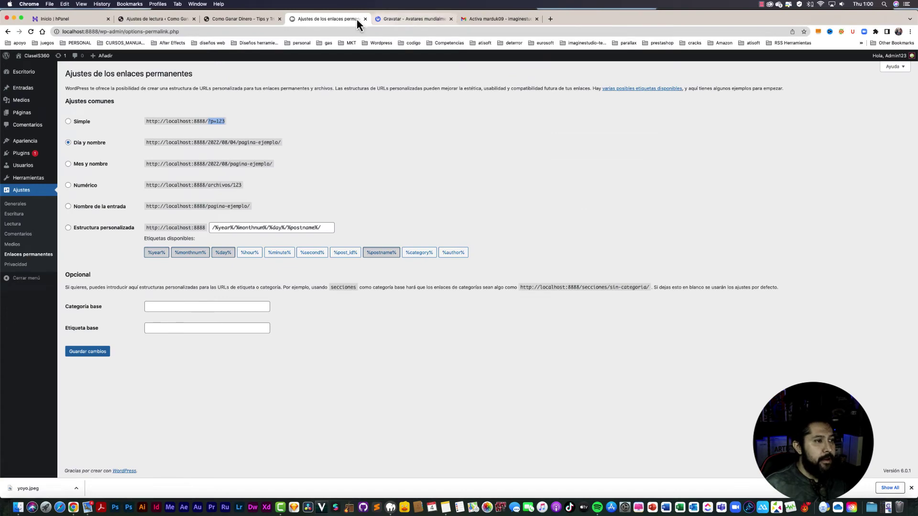
# - Open the permalink settings of the comopuedoganardinero.online site and examine the example URL for Nombre de la entrada
pyautogui.click(251, 18)
pyautogui.click(144, 20)
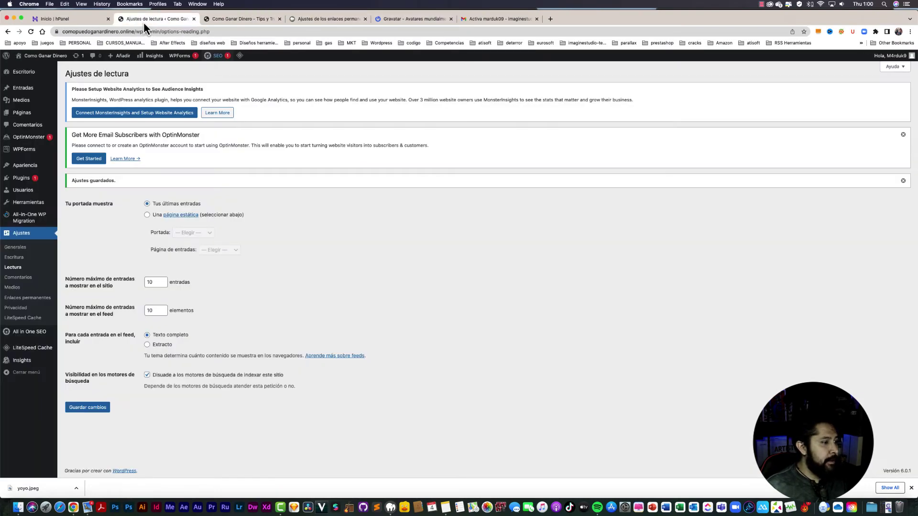
pyautogui.click(28, 298)
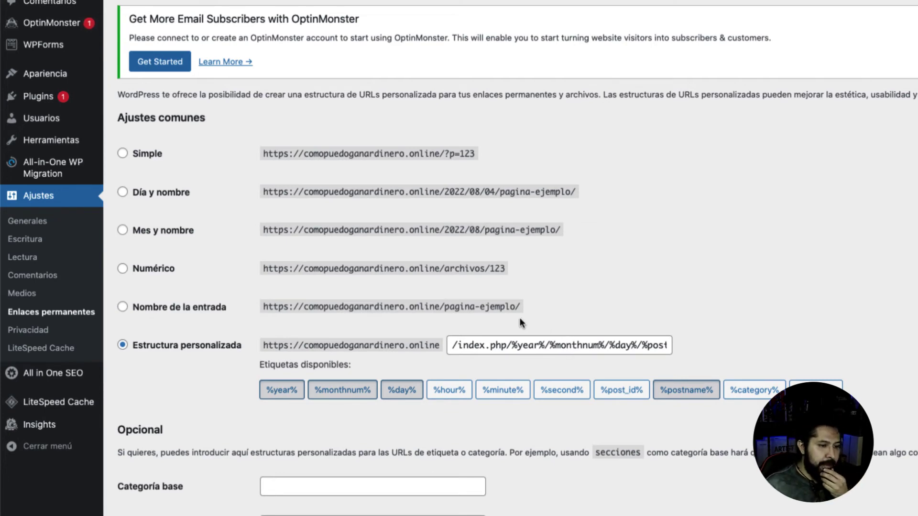
pyautogui.moveTo(517, 306); pyautogui.dragTo(445, 310)
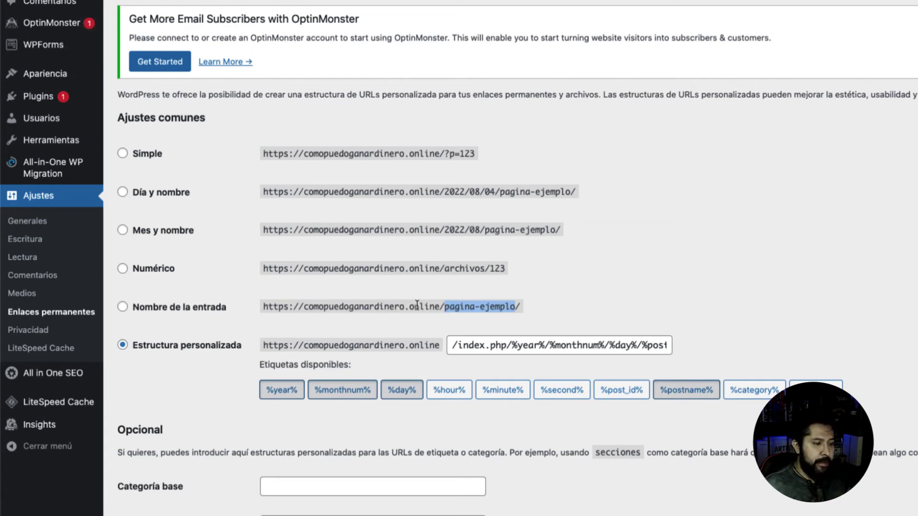
pyautogui.moveTo(445, 307); pyautogui.dragTo(516, 308)
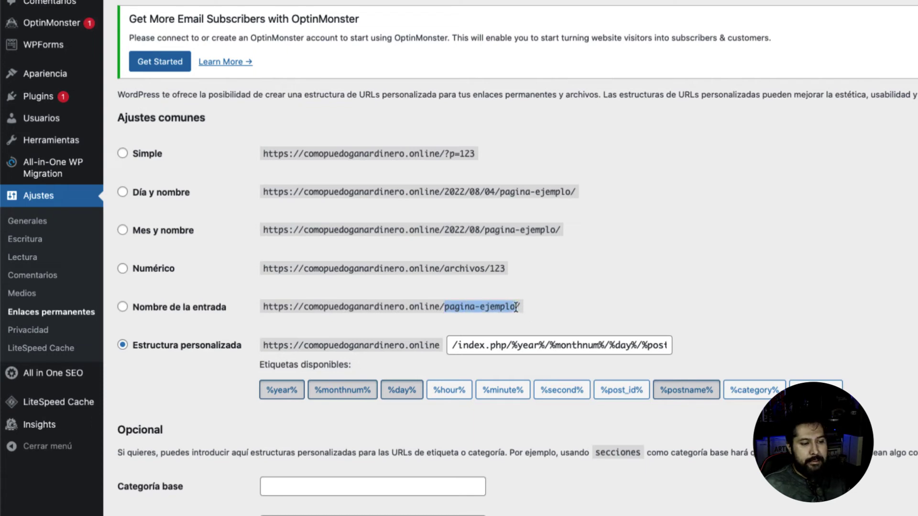
pyautogui.click(515, 308)
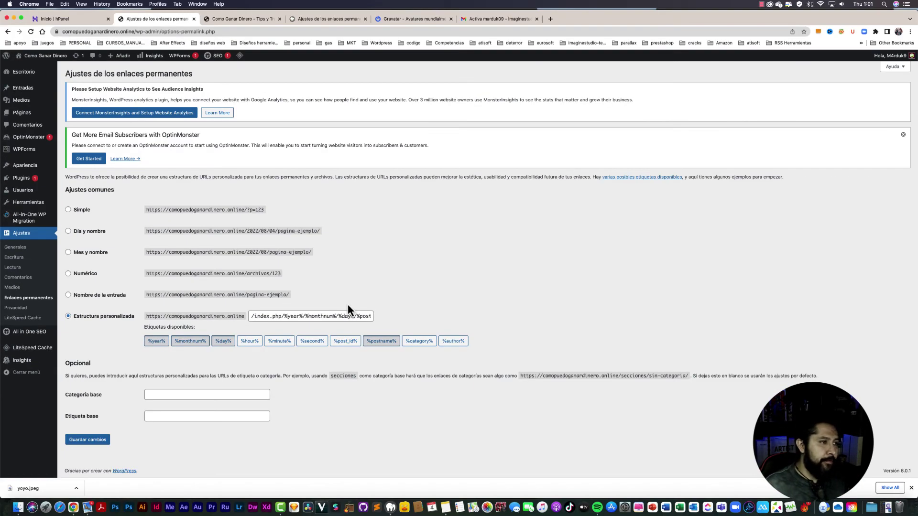
# - Browse the cursosgratis.com.mx home page in a new tab and open the article Los Mejores Hosting del 2022
pyautogui.click(550, 19)
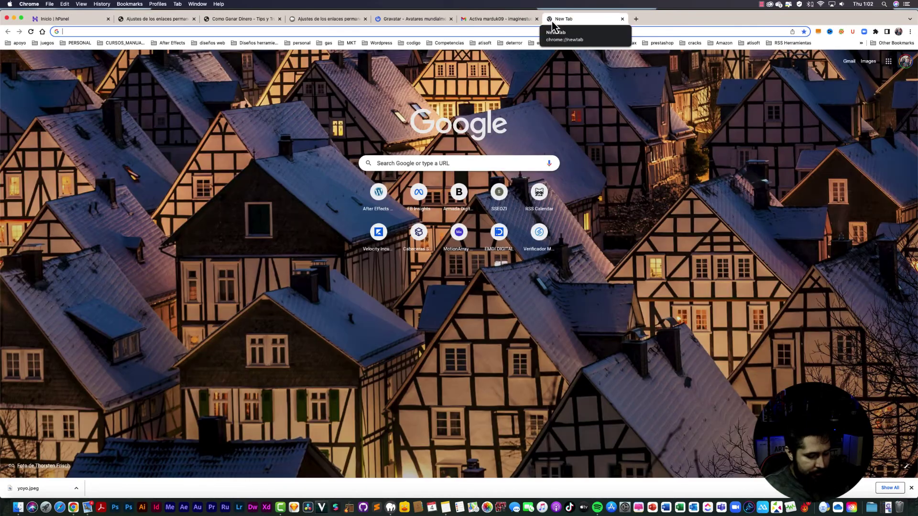
pyautogui.write('cur')
pyautogui.press('Return')
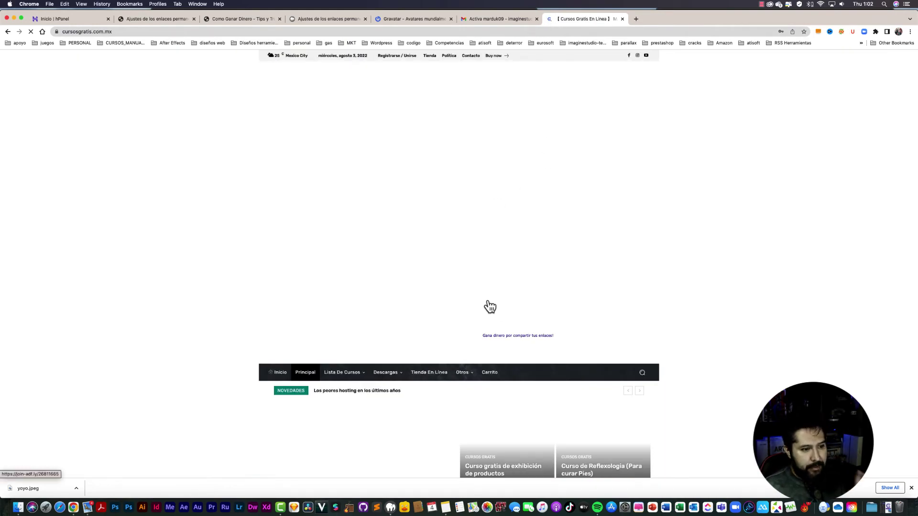
pyautogui.scroll(-10, 490, 306)
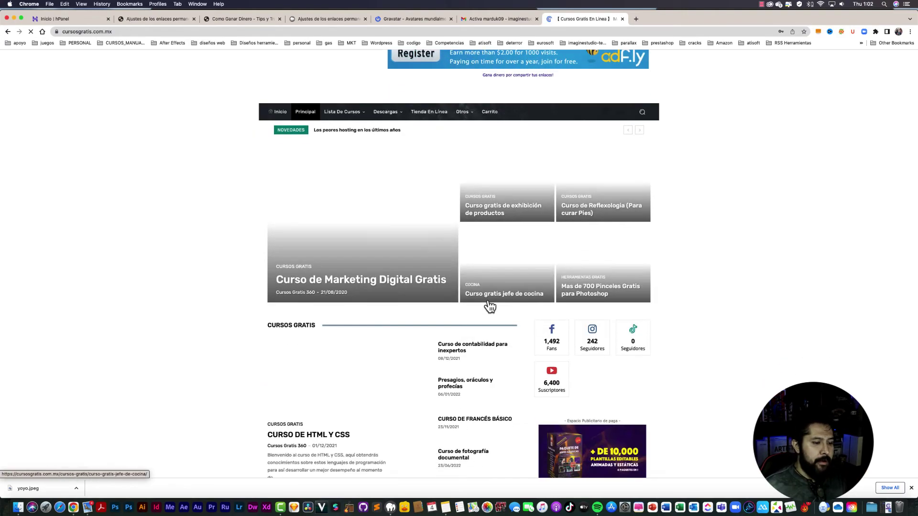
pyautogui.scroll(-4, 489, 306)
pyautogui.scroll(8, 489, 306)
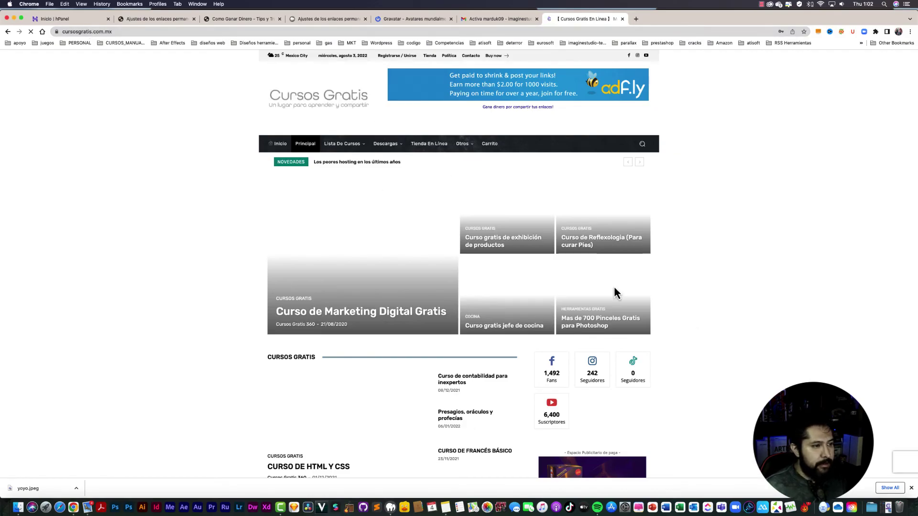
pyautogui.scroll(-5, 731, 356)
pyautogui.scroll(-2, 732, 355)
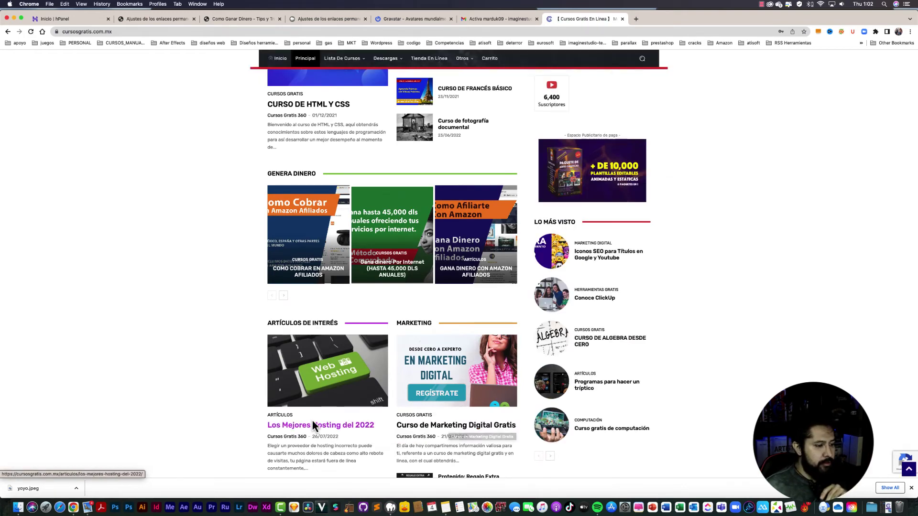
pyautogui.click(321, 433)
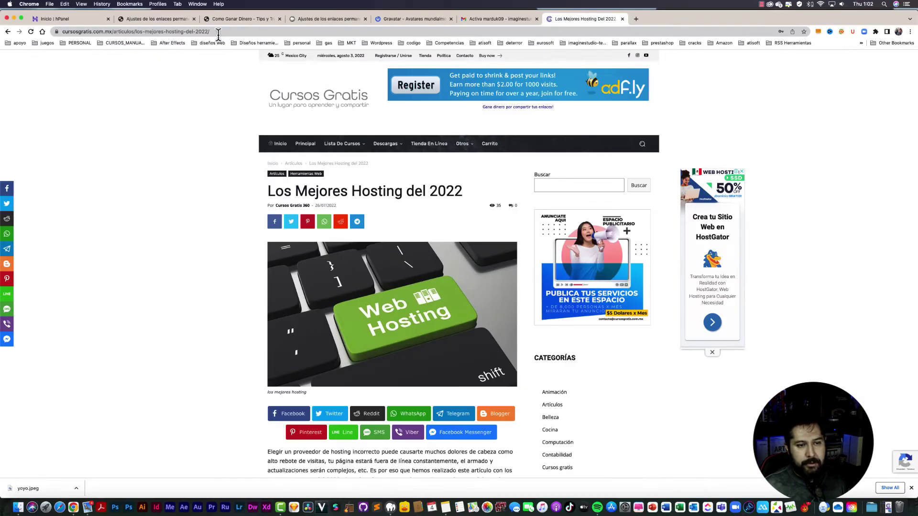
# - Compare the hosting article's URL with the permalink options of the comopuedoganardinero.online site, and return to the article
pyautogui.scroll(-3, 550, 381)
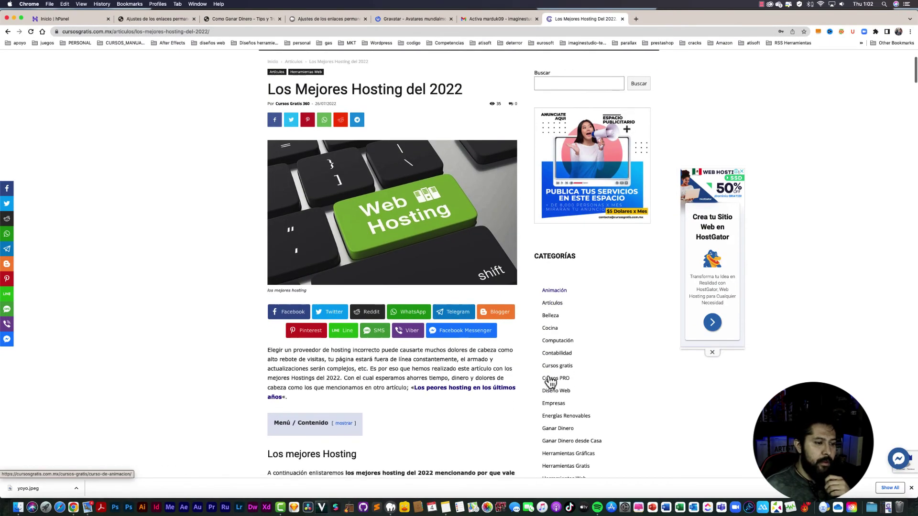
pyautogui.scroll(-1, 550, 381)
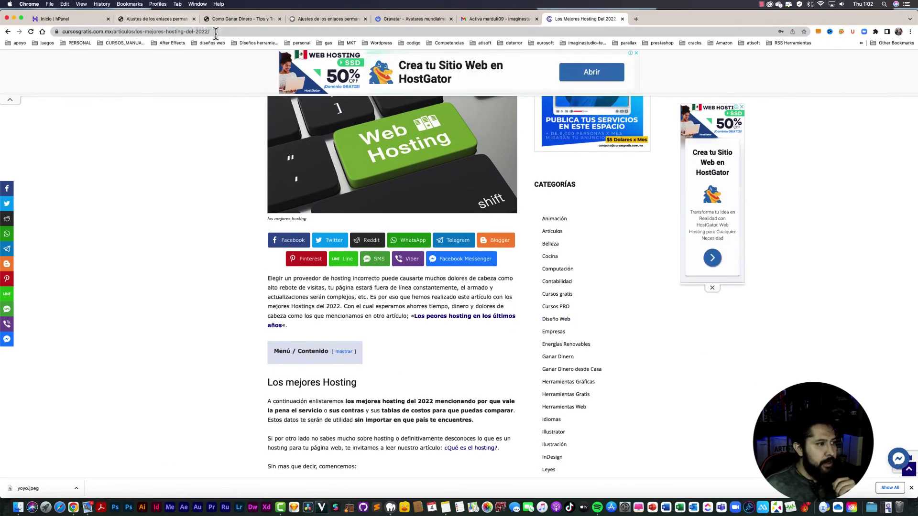
pyautogui.click(158, 21)
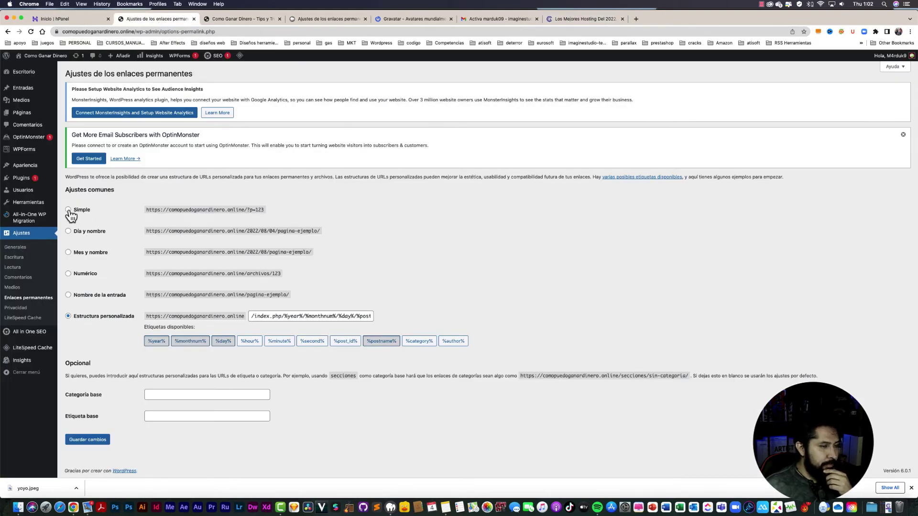
pyautogui.click(591, 21)
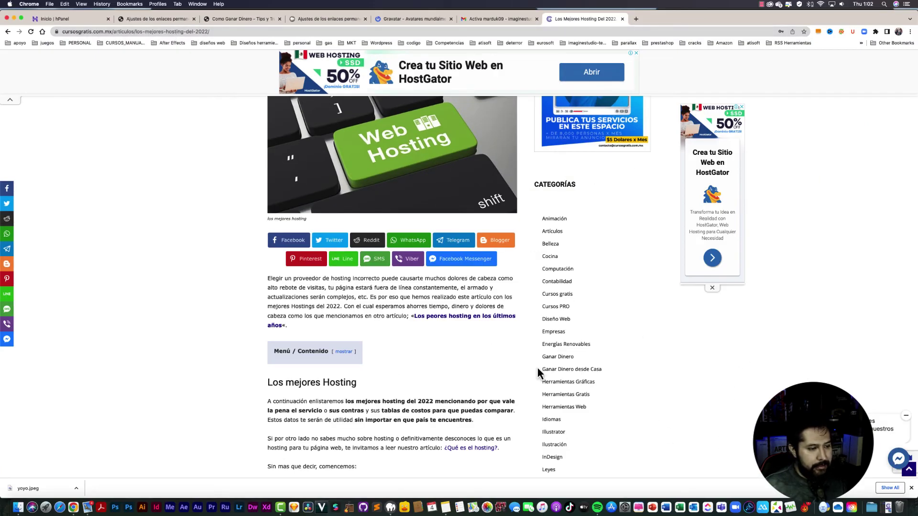
# - Open the Contabilidad category and examine the cursos-gratis and curso-de-contabilidad parts of its URL
pyautogui.click(556, 286)
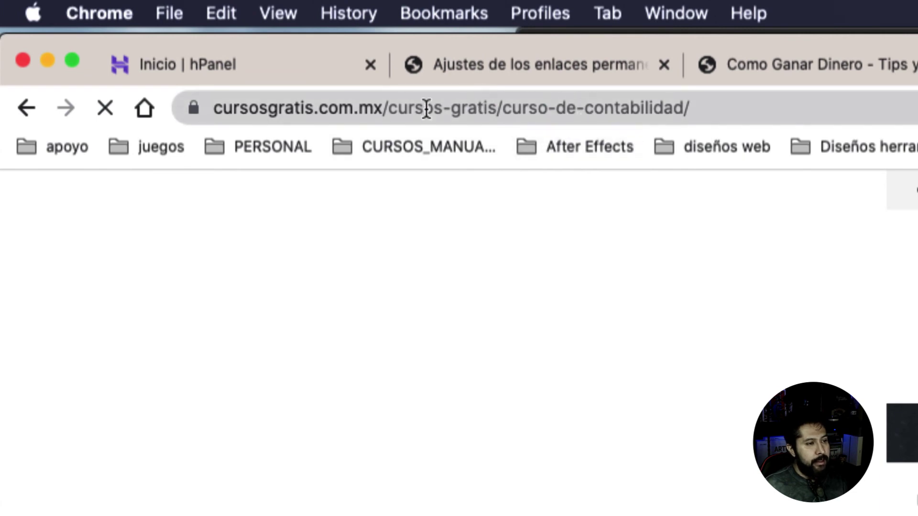
pyautogui.moveTo(389, 109); pyautogui.dragTo(497, 109)
pyautogui.moveTo(561, 109); pyautogui.dragTo(749, 109)
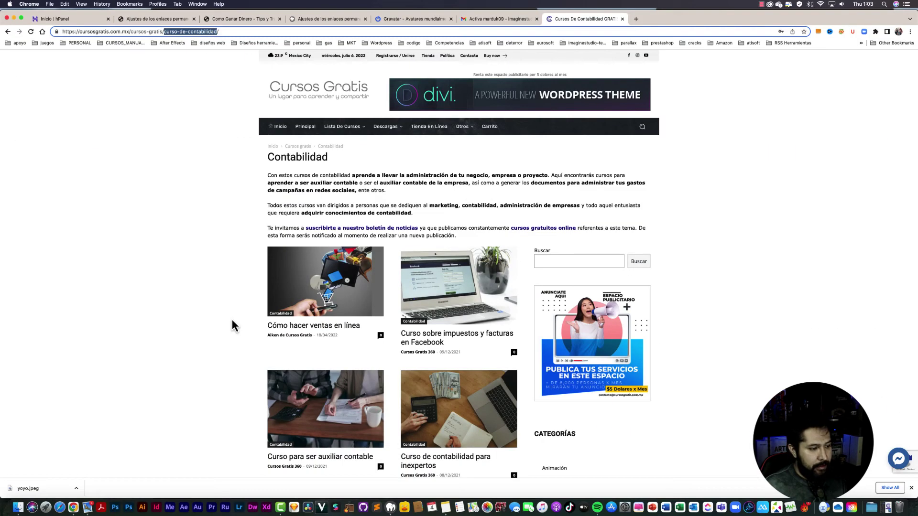
# - Open the Curso sobre impuestos y facturas en Facebook article and examine its URL path and content
pyautogui.click(435, 341)
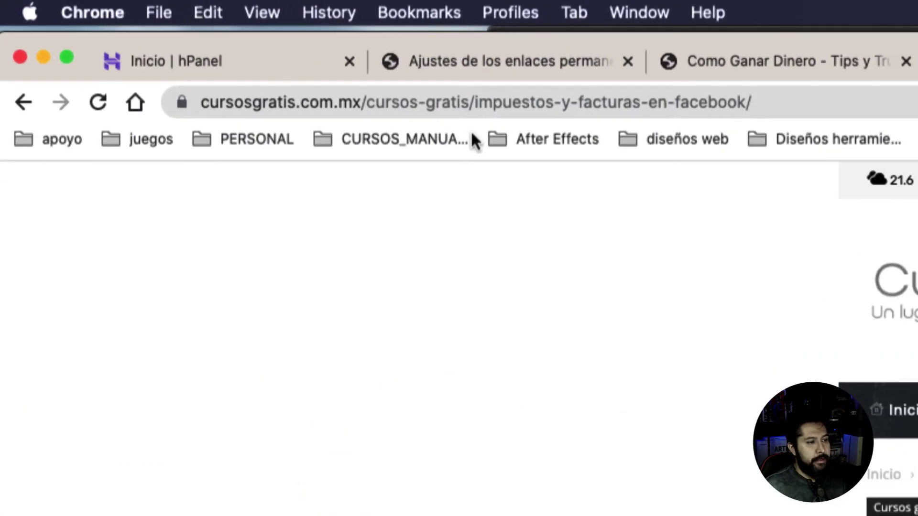
pyautogui.click(115, 31)
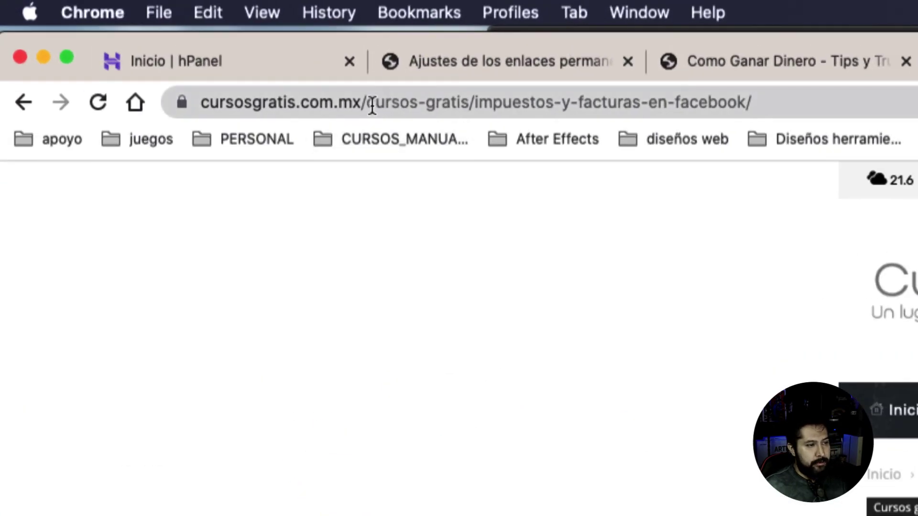
pyautogui.moveTo(368, 104); pyautogui.dragTo(764, 106)
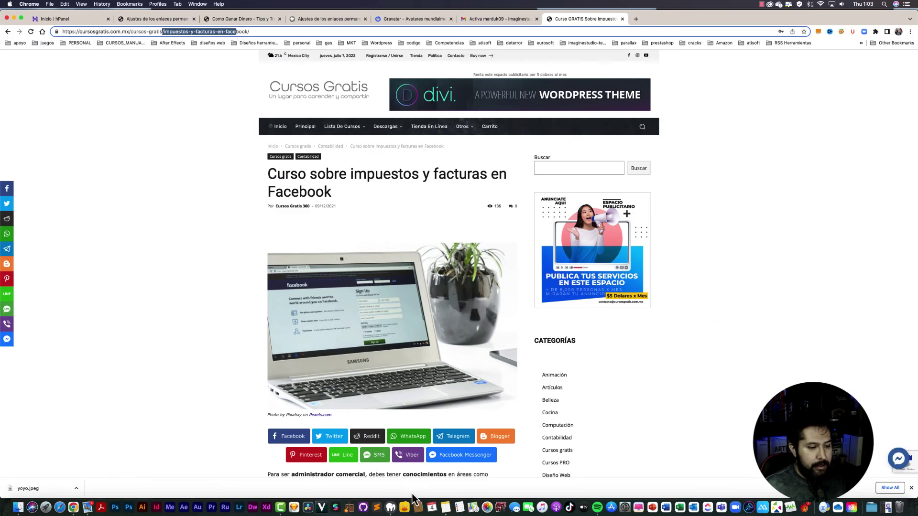
pyautogui.scroll(-7, 629, 408)
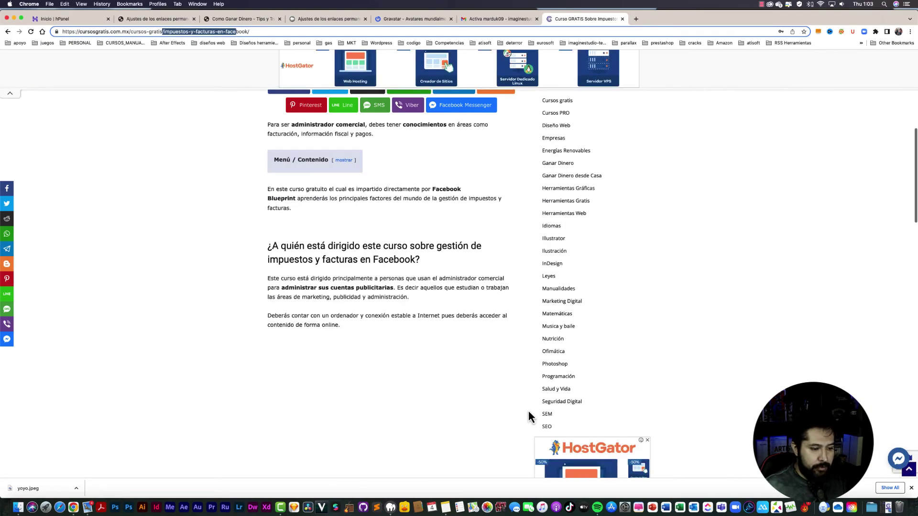
# - Open the SEM category of cursosgratis.com.mx and examine the marketing-digital and sem parts of its URL
pyautogui.click(547, 414)
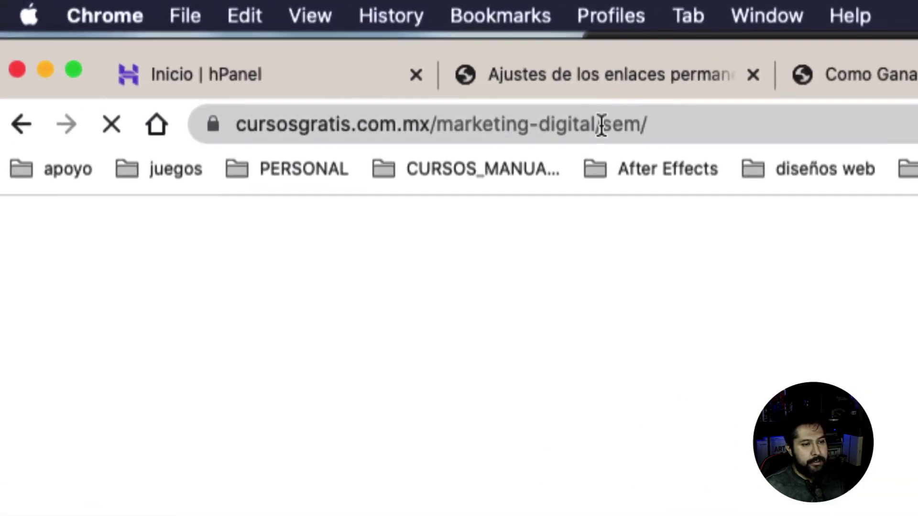
pyautogui.doubleClick(629, 123)
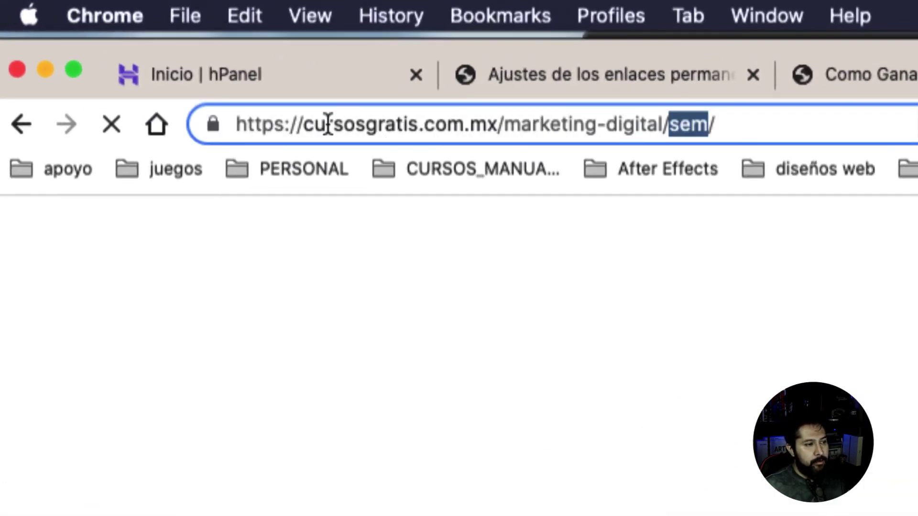
pyautogui.moveTo(503, 123); pyautogui.dragTo(712, 125)
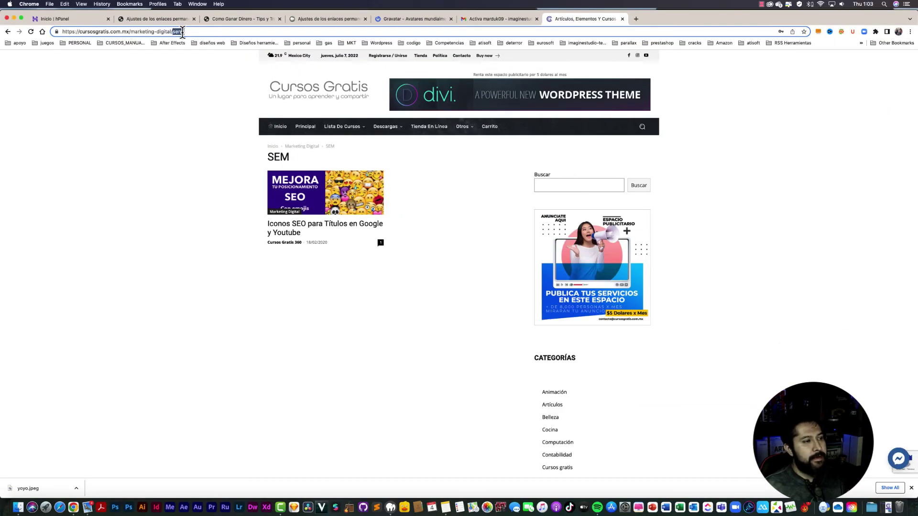
# - Open the SEO category from the category list and examine the marketing-digital and seo parts of its URL
pyautogui.scroll(-15, 656, 430)
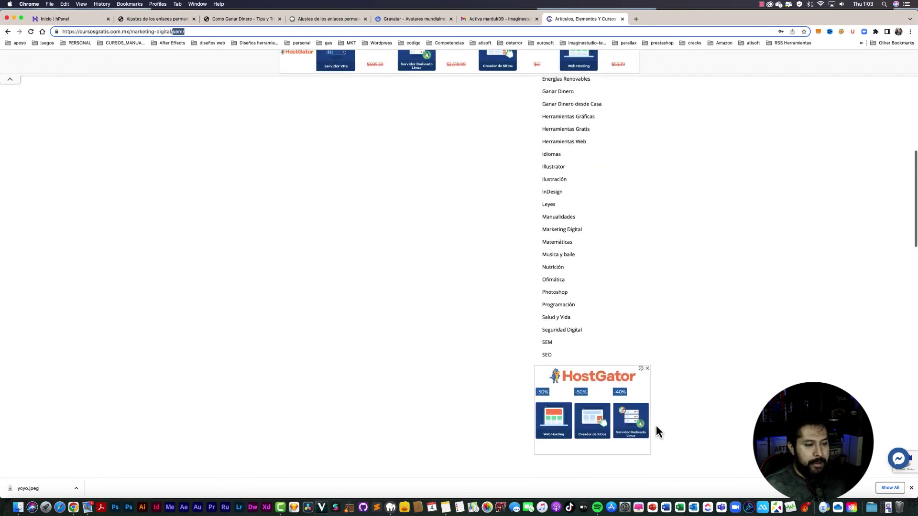
pyautogui.click(546, 412)
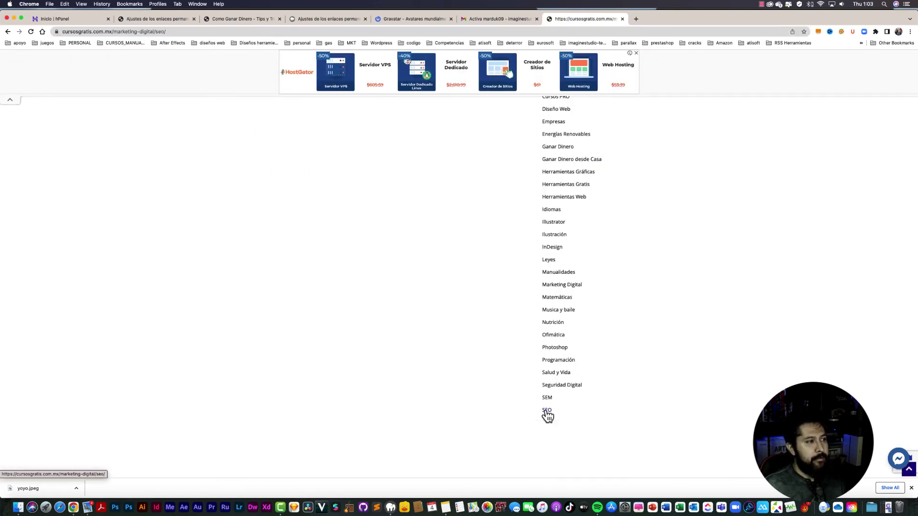
pyautogui.click(117, 34)
pyautogui.click(175, 33)
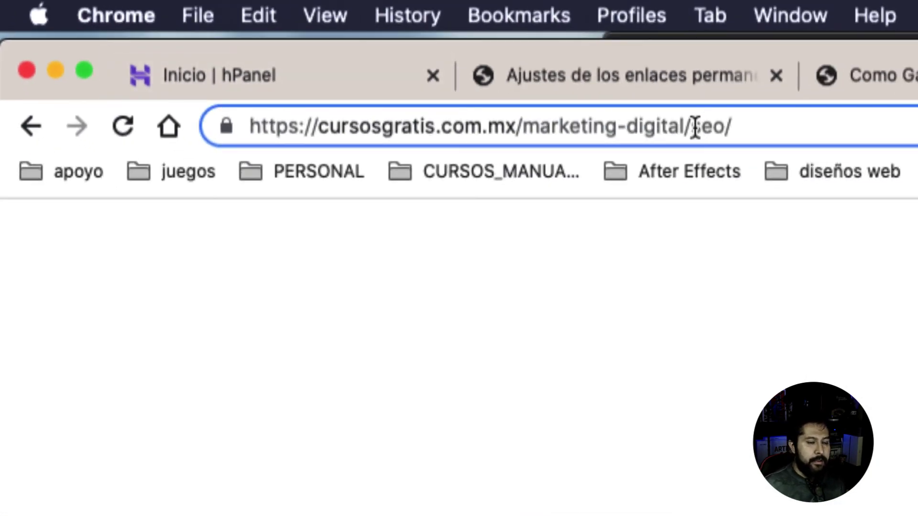
pyautogui.moveTo(695, 127); pyautogui.dragTo(728, 128)
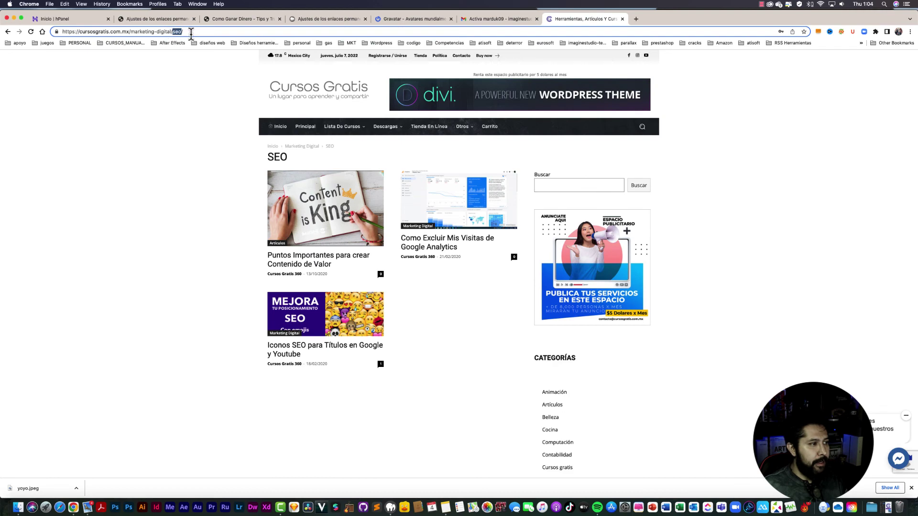
pyautogui.moveTo(190, 33); pyautogui.dragTo(61, 32)
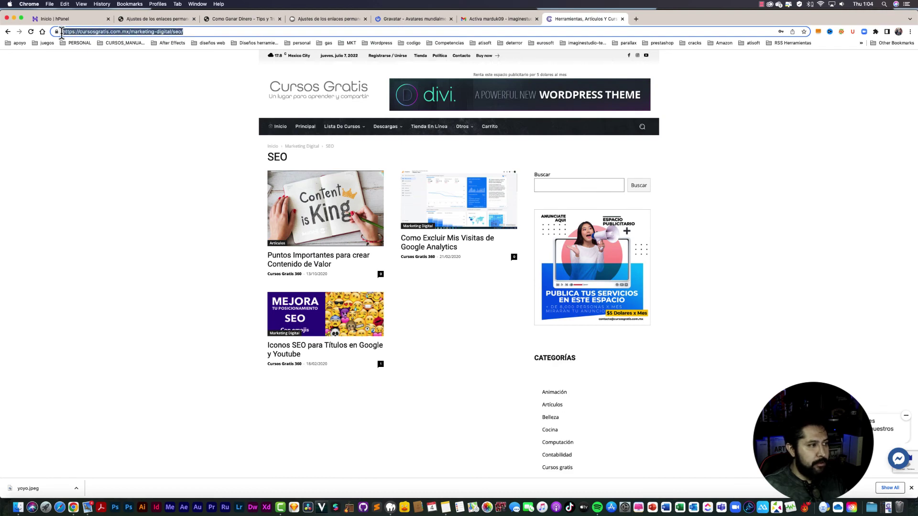
# - Return to the permalink settings of the comopuedoganardinero.online site and clear the custom structure
pyautogui.click(171, 21)
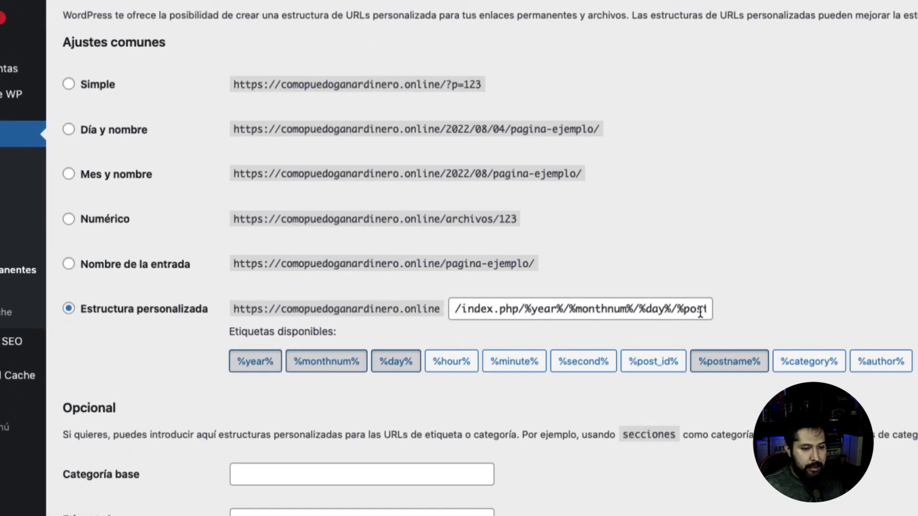
pyautogui.tripleClick(701, 312)
pyautogui.press('BackSpace')
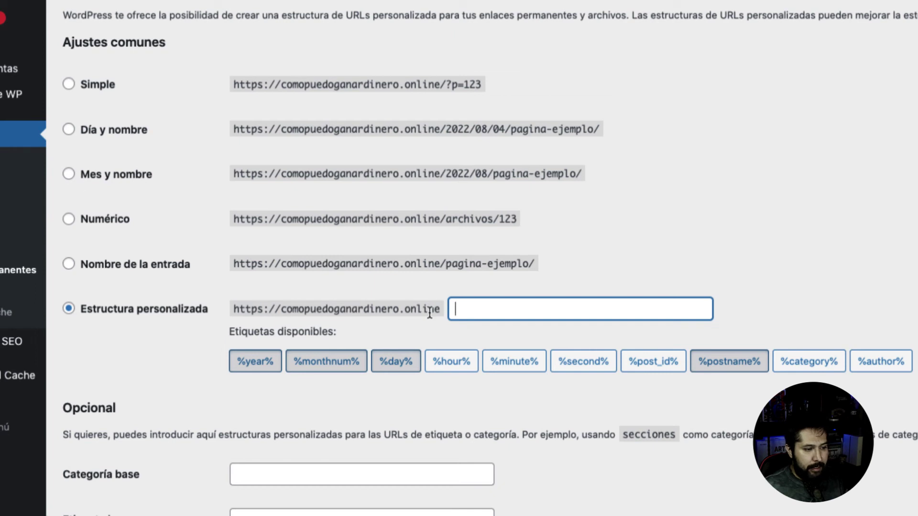
pyautogui.click(254, 368)
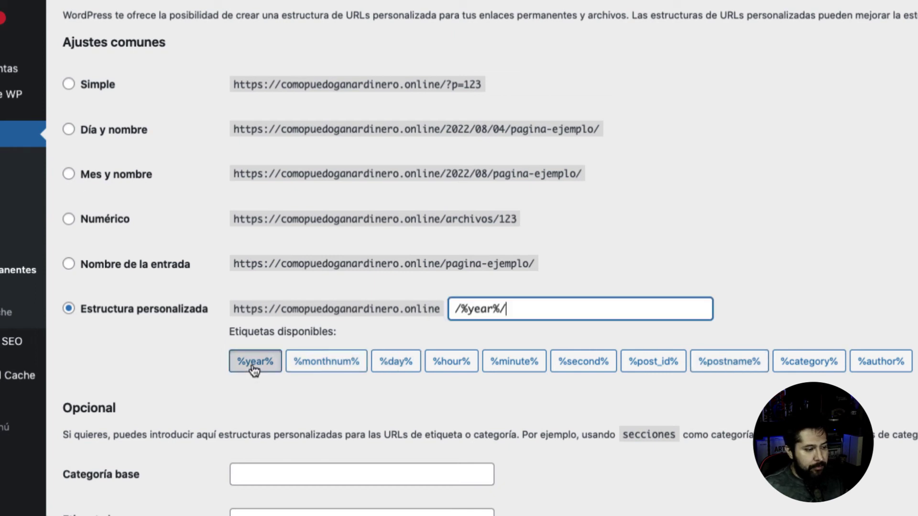
pyautogui.moveTo(525, 311); pyautogui.dragTo(450, 311)
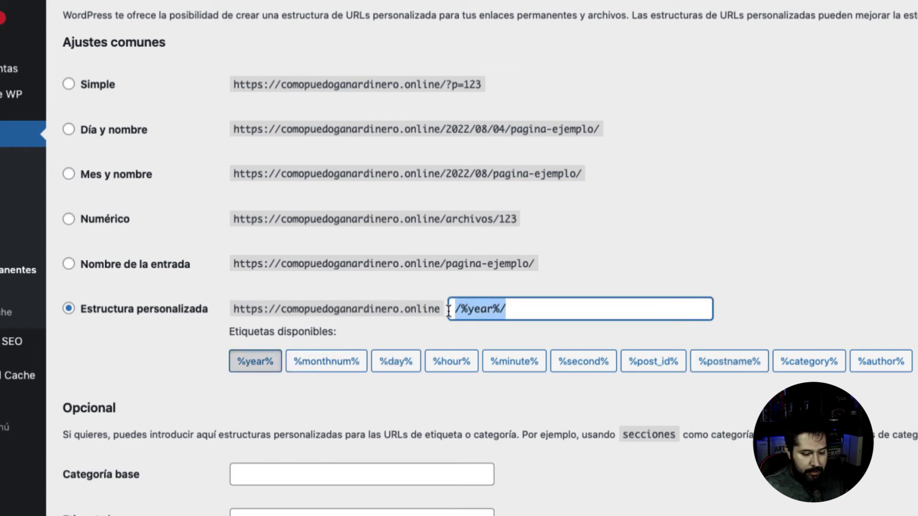
pyautogui.press('BackSpace')
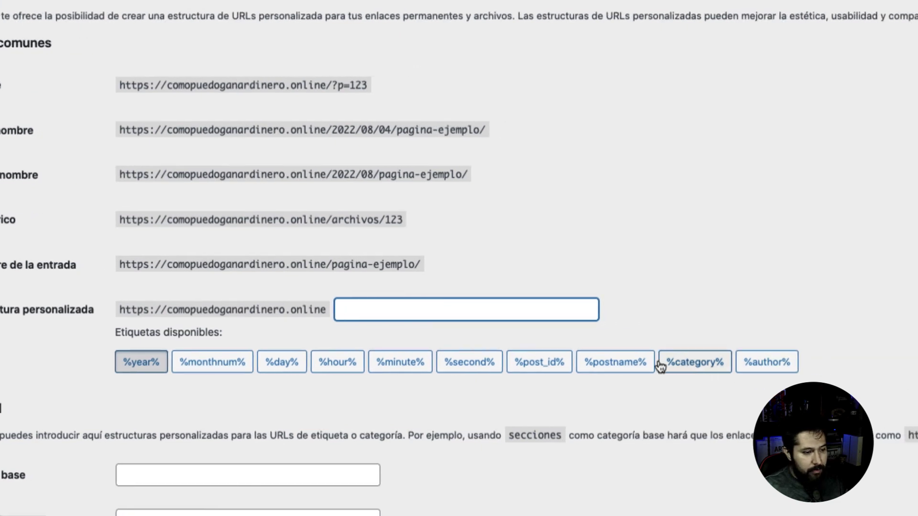
# - Set the custom permalink structure to /%category%/%postname%/ using the available tags and save the changes
pyautogui.click(692, 369)
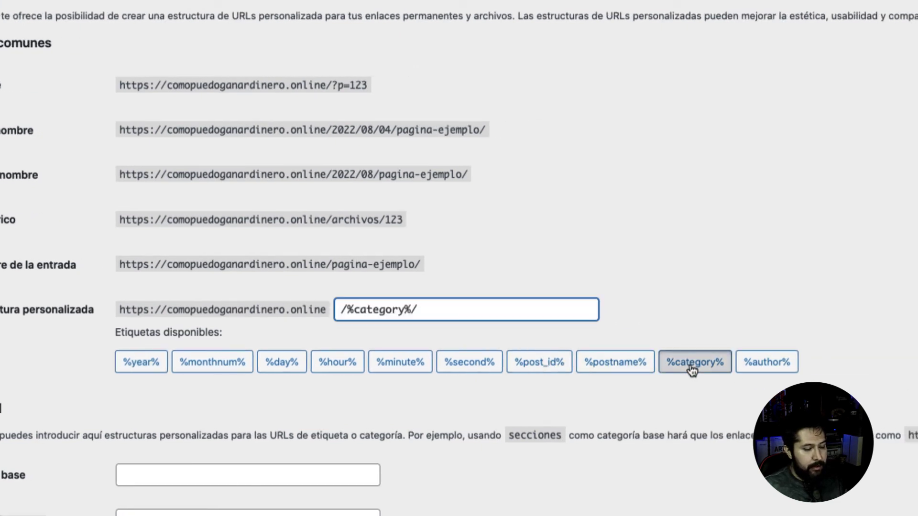
pyautogui.click(608, 367)
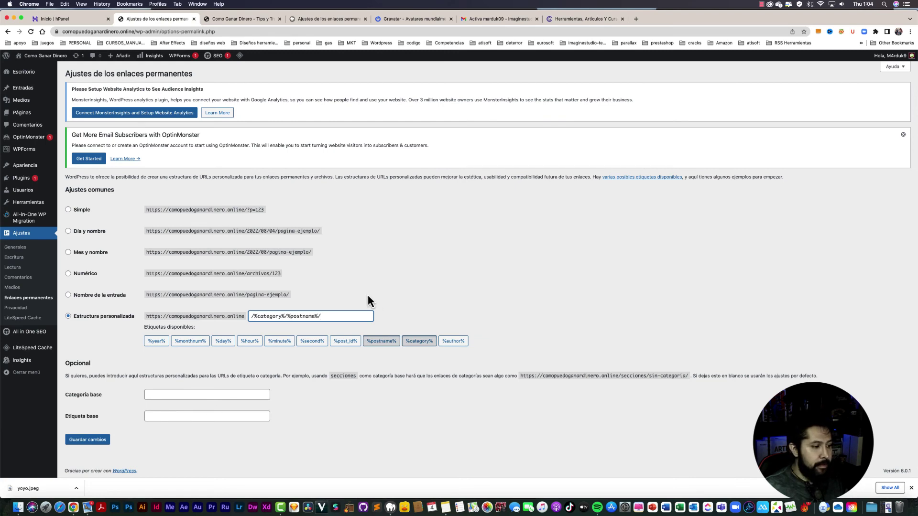
pyautogui.moveTo(338, 316); pyautogui.dragTo(235, 318)
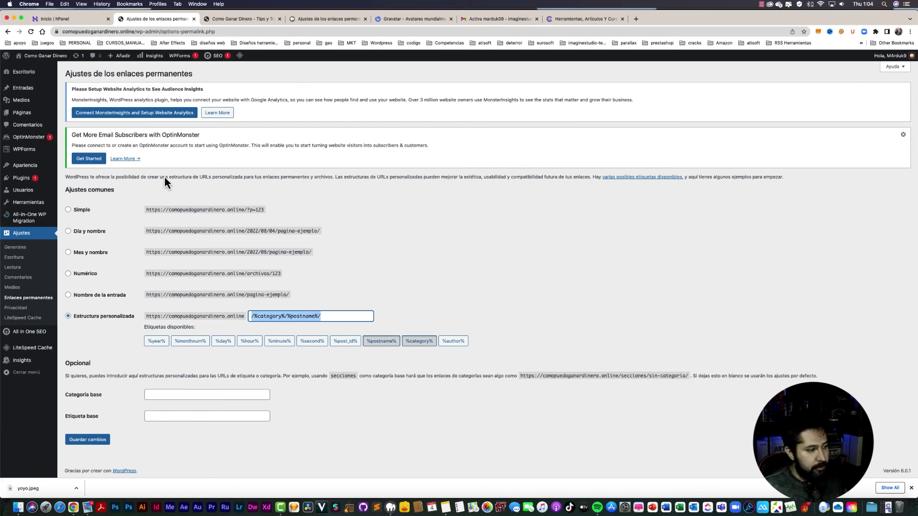
pyautogui.click(338, 319)
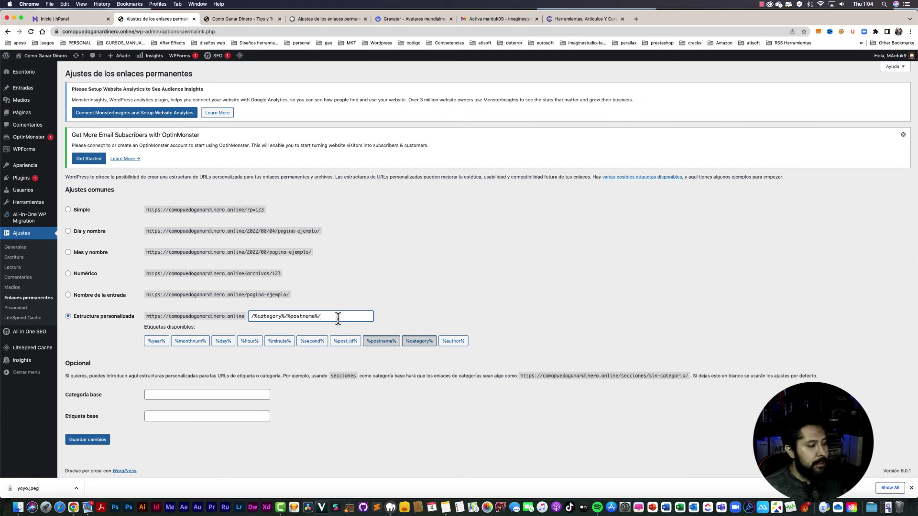
pyautogui.click(95, 447)
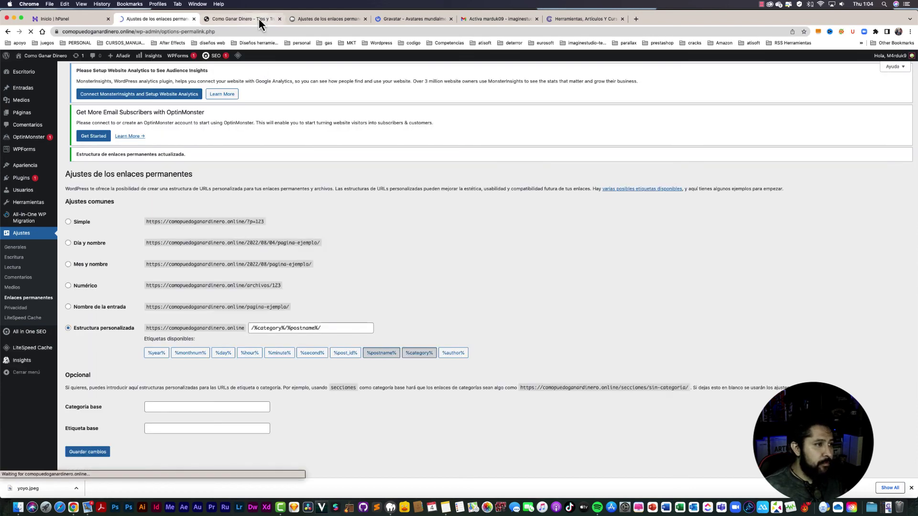
# - View the privacy settings of the local ClaseIS360 site and return to the permalink settings of comopuedoganardinero.online
pyautogui.click(259, 18)
pyautogui.click(333, 20)
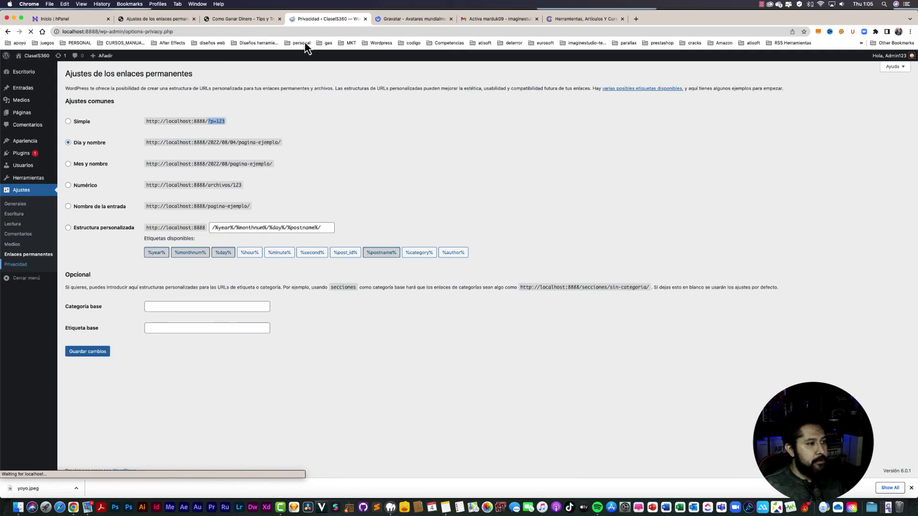
pyautogui.click(326, 19)
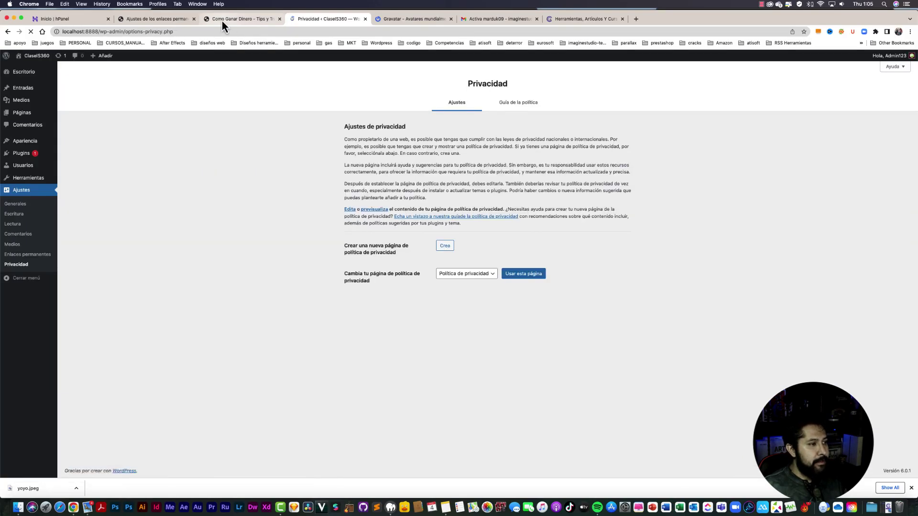
pyautogui.click(222, 21)
pyautogui.click(159, 20)
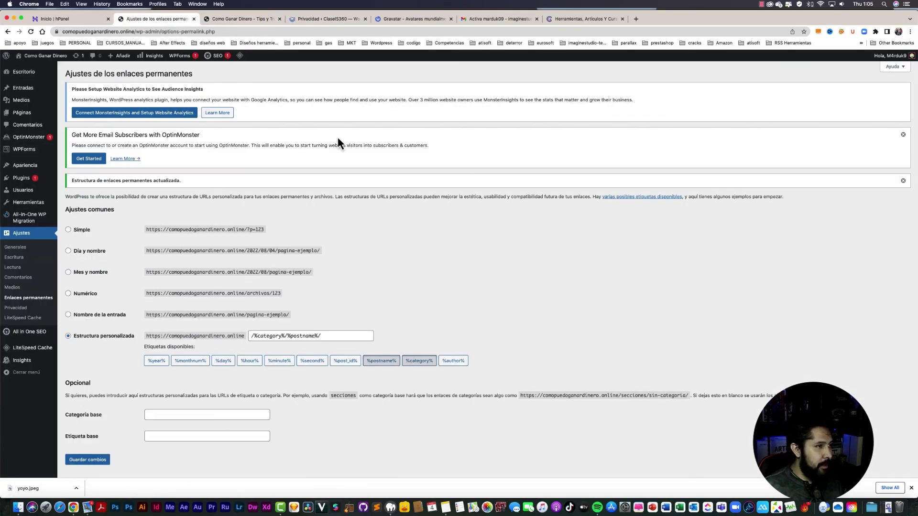
pyautogui.click(280, 19)
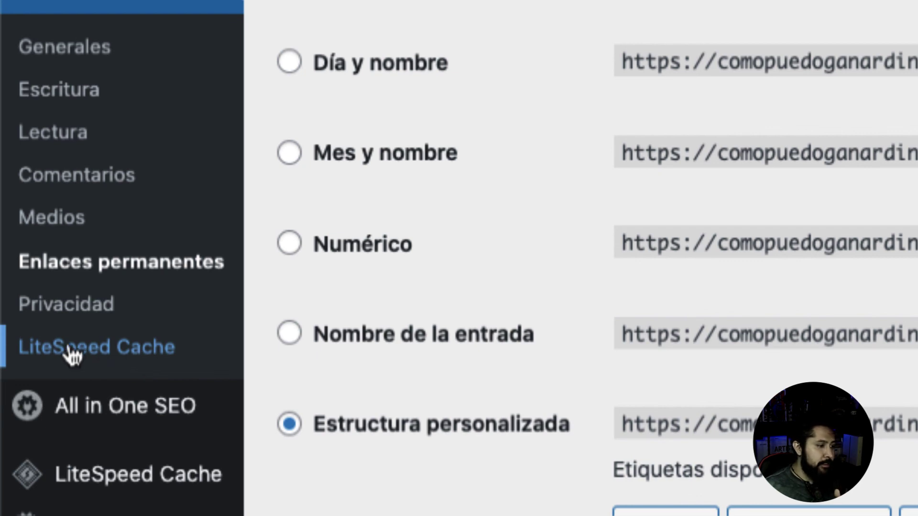
# - Open the privacy settings of comopuedoganardinero.online and review the pages available as privacy policy, keeping Privacy Policy selected
pyautogui.click(92, 314)
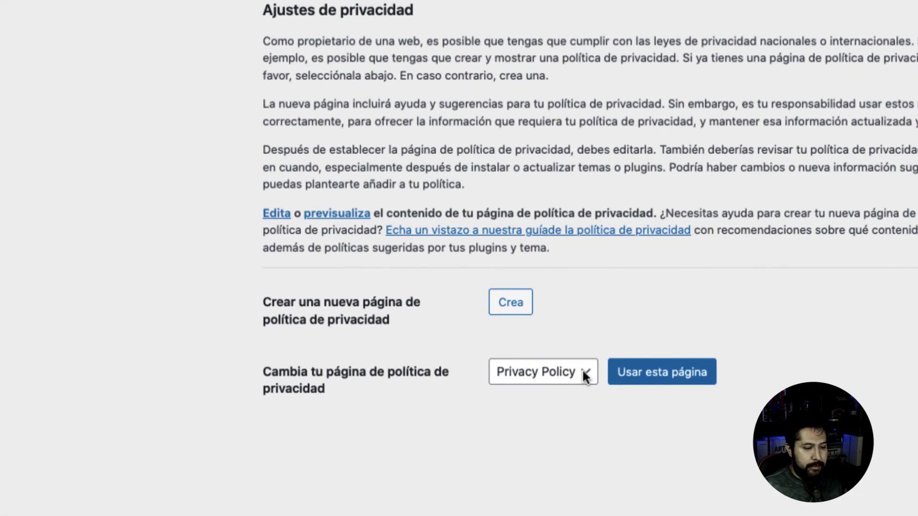
pyautogui.click(585, 375)
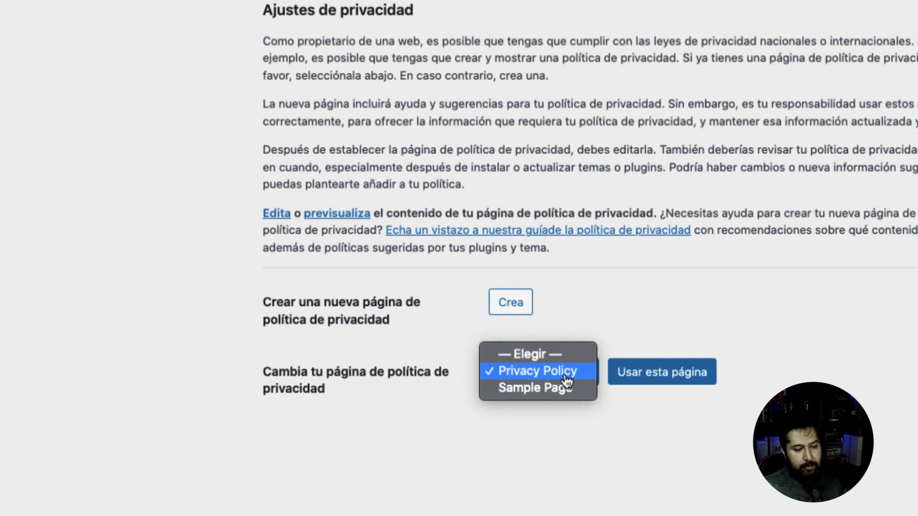
pyautogui.click(768, 343)
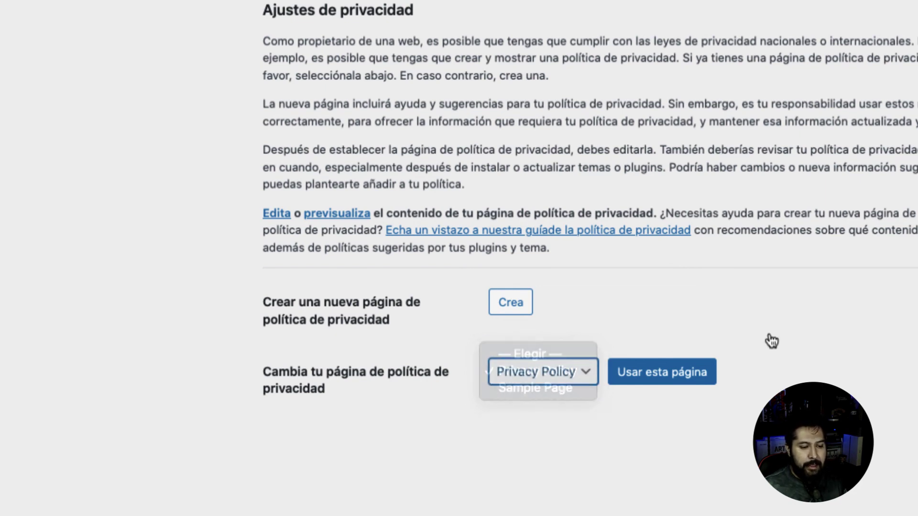